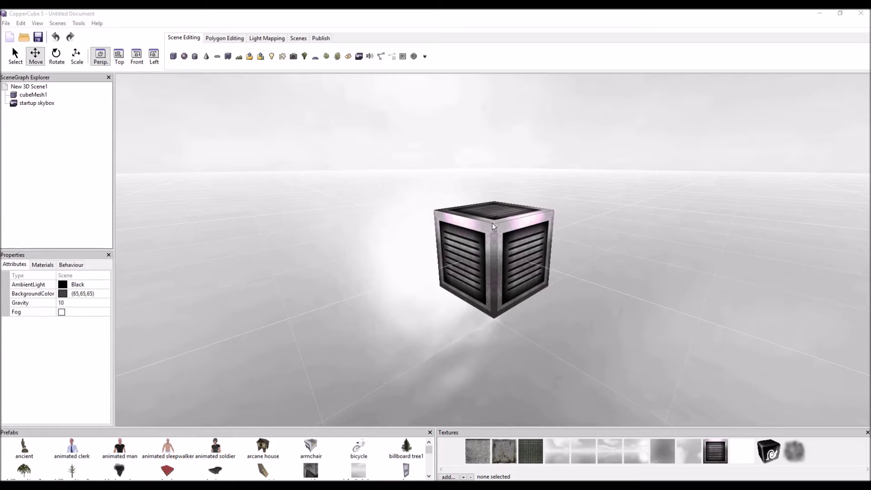
click(478, 231)
scroll(597, 262, down, 3)
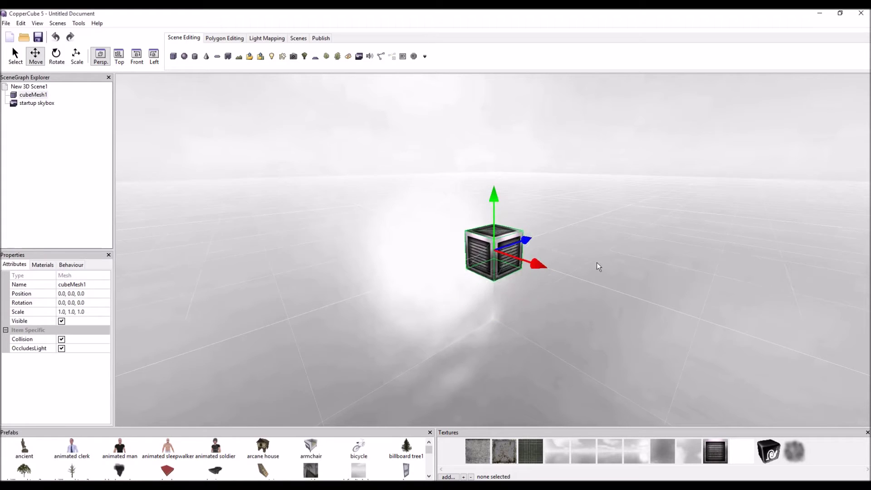
mouse_move(597, 263)
middle_down()
mouse_move(608, 273)
mouse_move(596, 252)
middle_up()
scroll(611, 269, up, 3)
scroll(597, 251, up, 1)
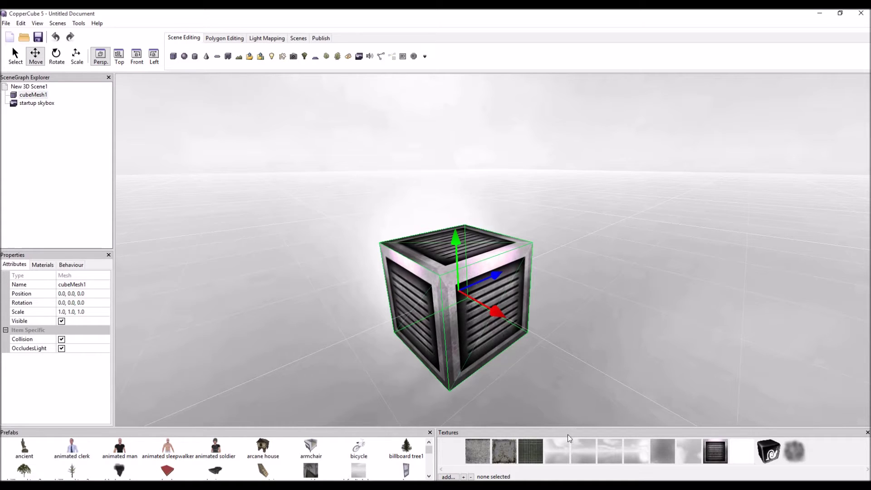
middle_drag(466, 299, 460, 299)
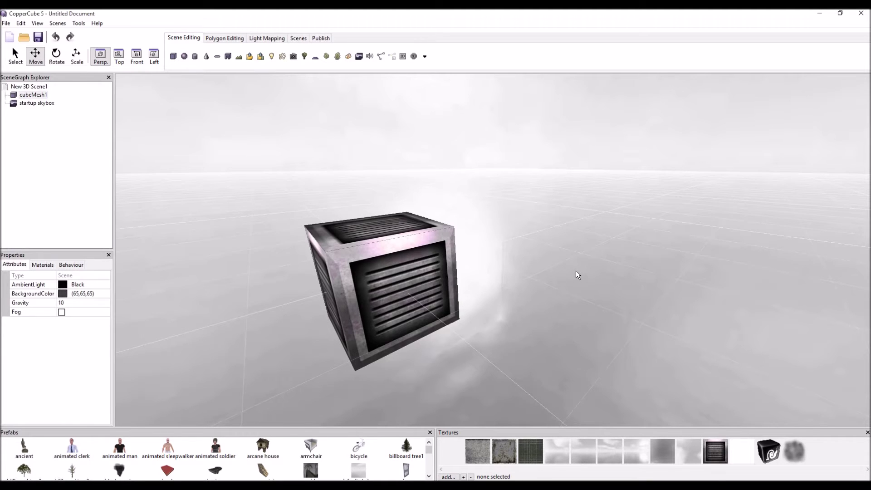
scroll(577, 273, down, 2)
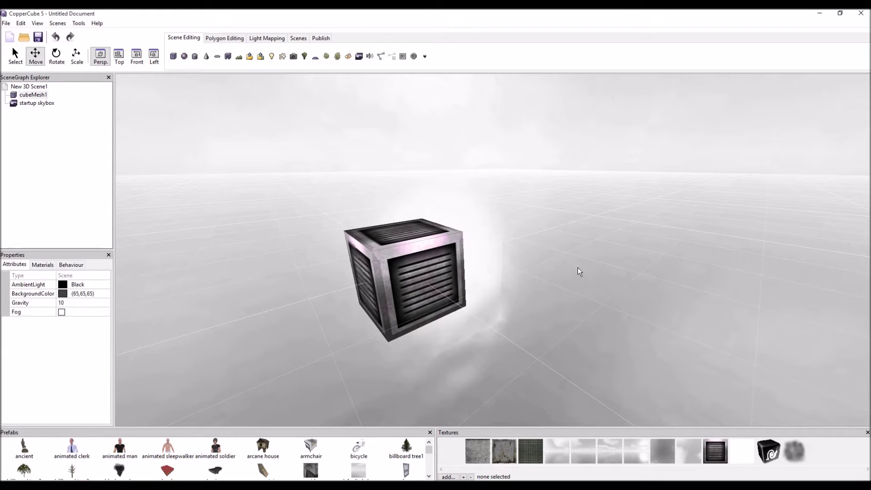
right_click(588, 263)
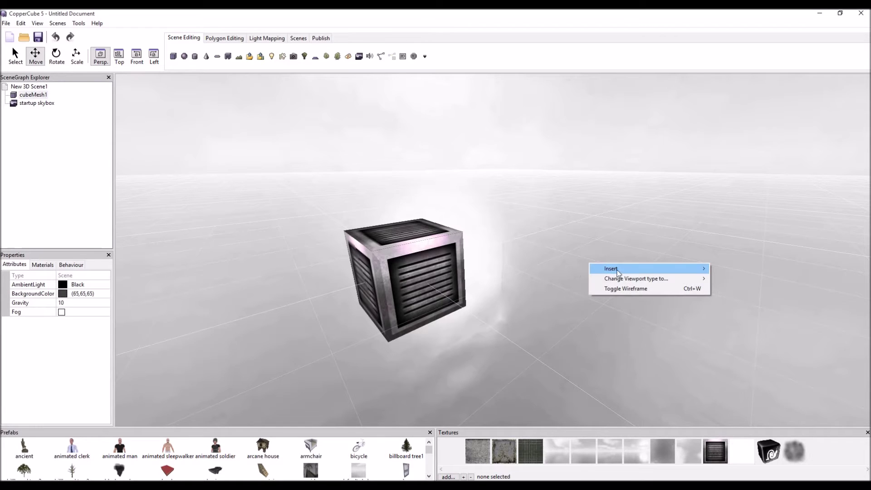
- Add debug_door_512x512.png from the A_Props_Door\Texture folder of New Unity Project 2 to the scene's textures
click(453, 477)
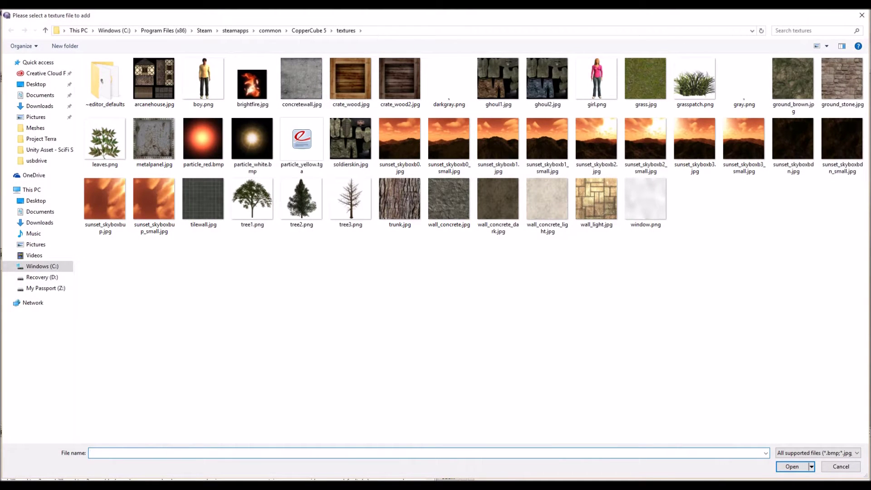
key(Escape)
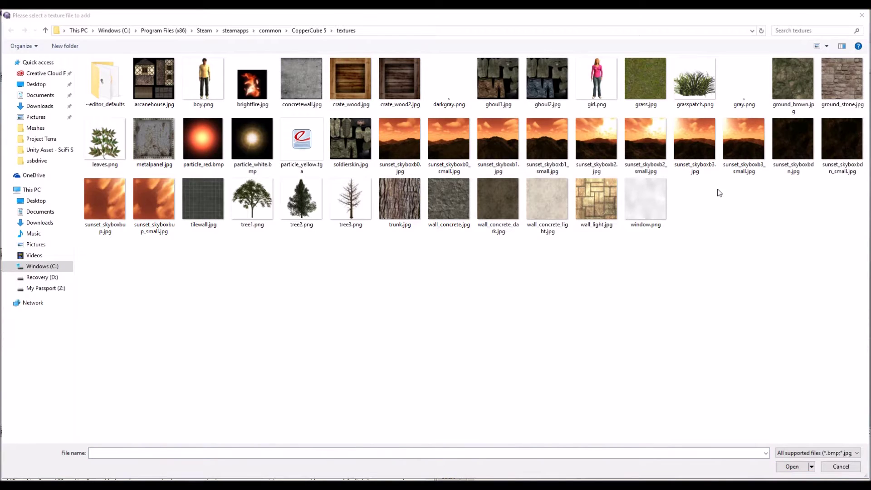
click(470, 33)
text(C:\Users\Public\Documents\Unity Projects\New Unity Project 2\Assets\Arena_Asset_Packs\A_Props_Door\Texture)
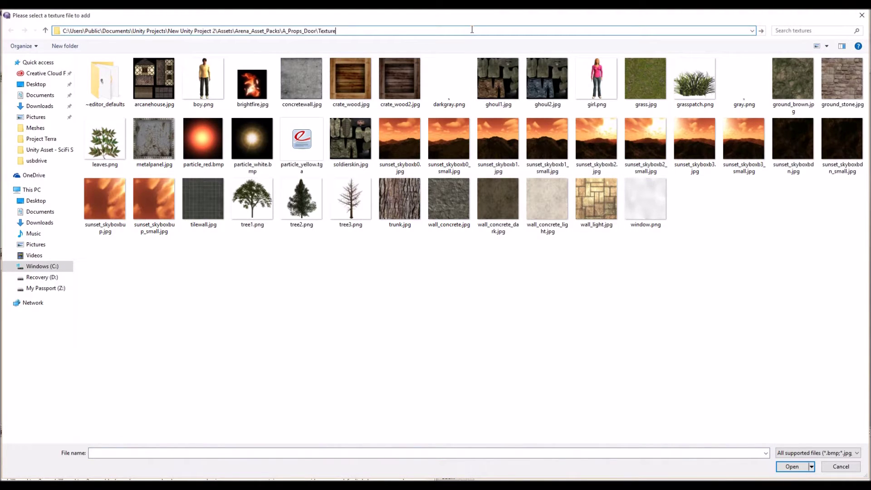
key(Return)
click(113, 92)
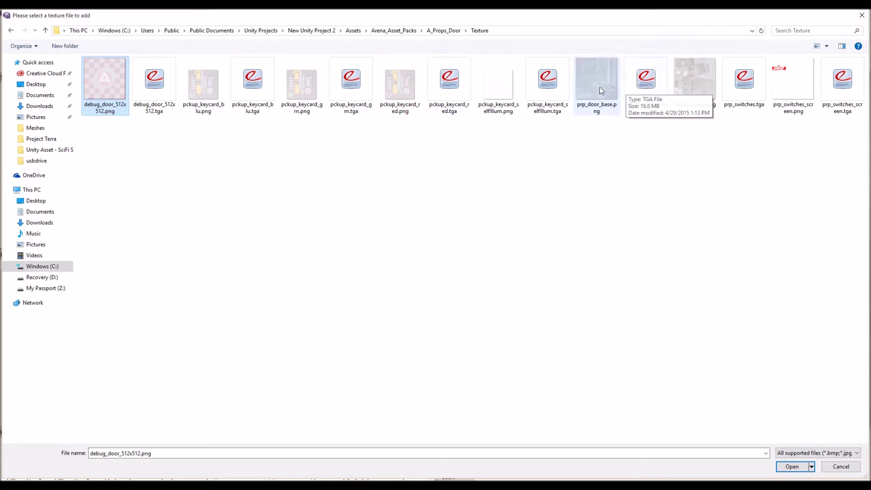
double_click(102, 81)
- Create a plane with width 100, length 100, tile count 4 and texture repeat 1, and lower it beneath the cube
middle_drag(419, 282, 390, 290)
scroll(390, 290, down, 3)
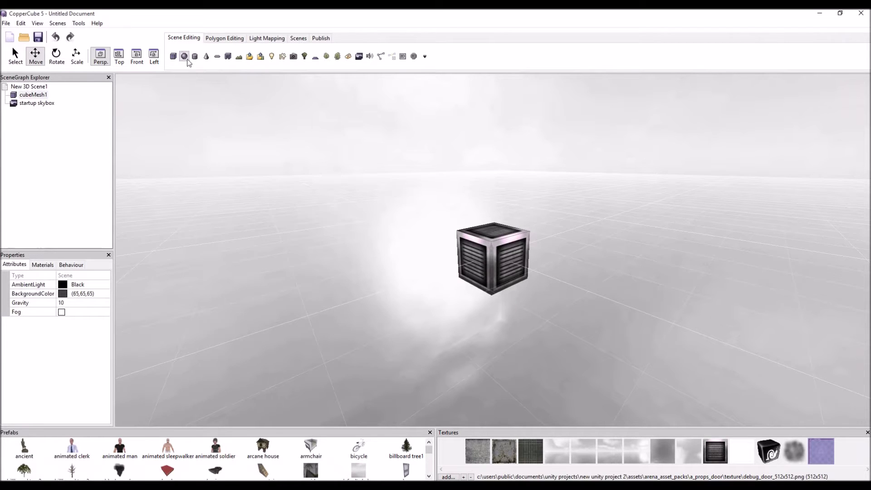
click(218, 57)
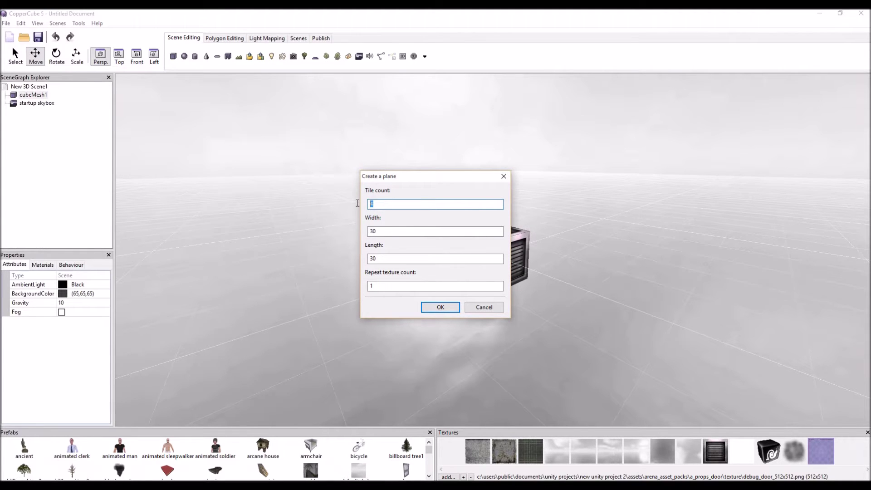
key(Tab)
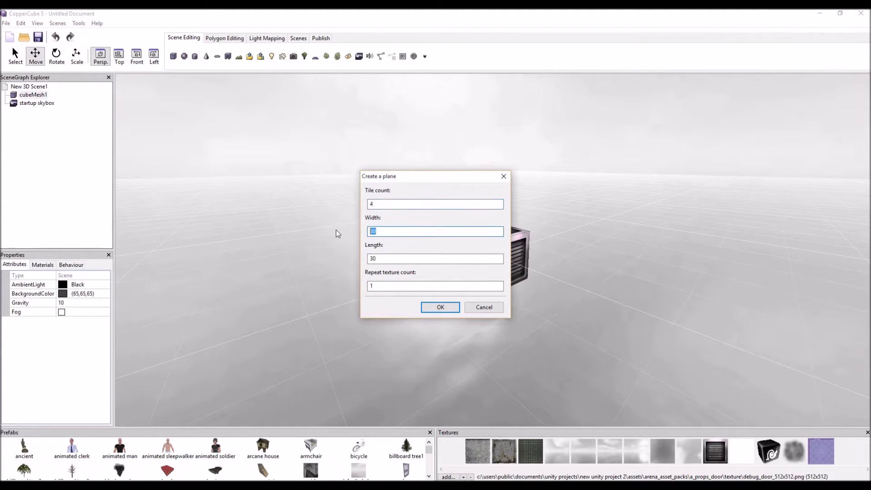
text(100)
drag(383, 264, 346, 256)
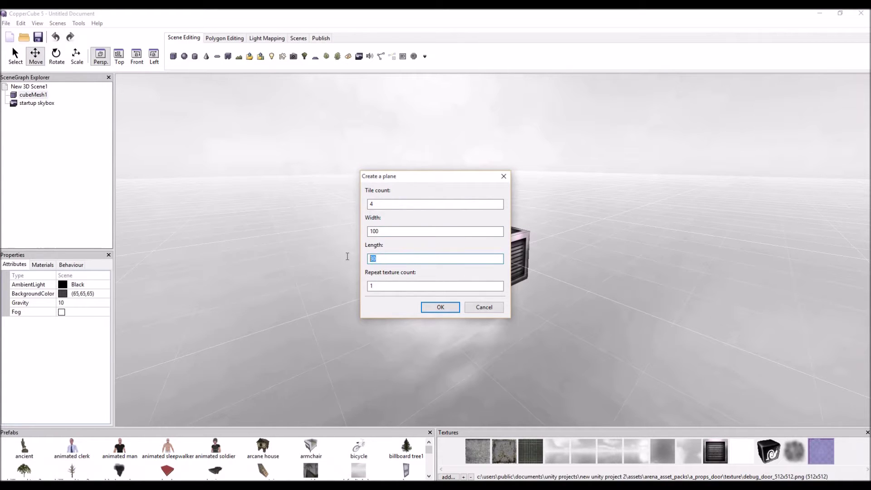
text(100)
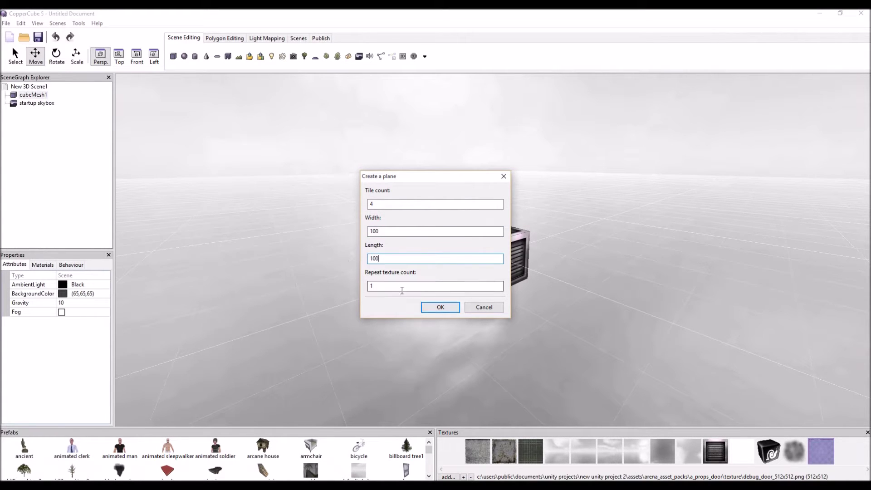
drag(394, 286, 342, 284)
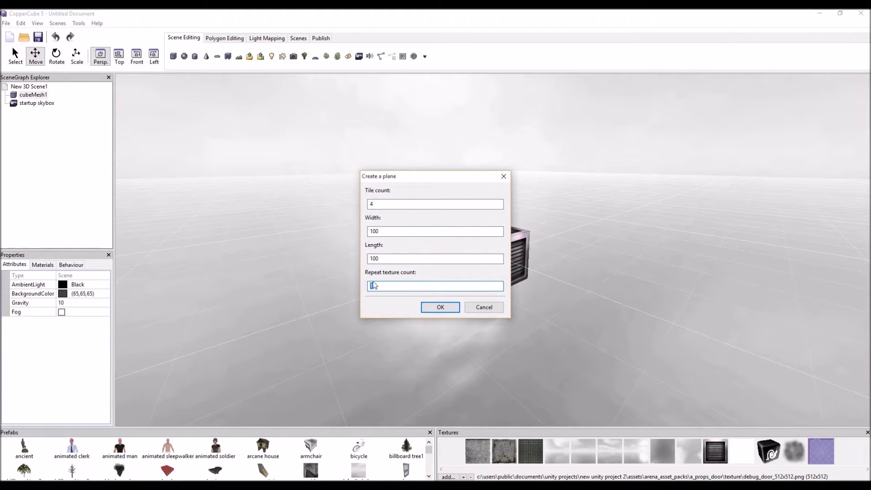
click(437, 308)
scroll(469, 323, down, 5)
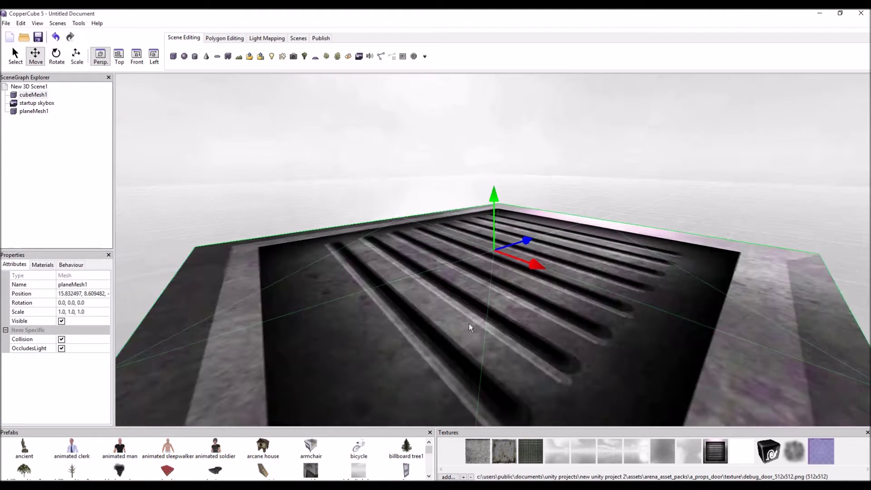
drag(497, 191, 500, 224)
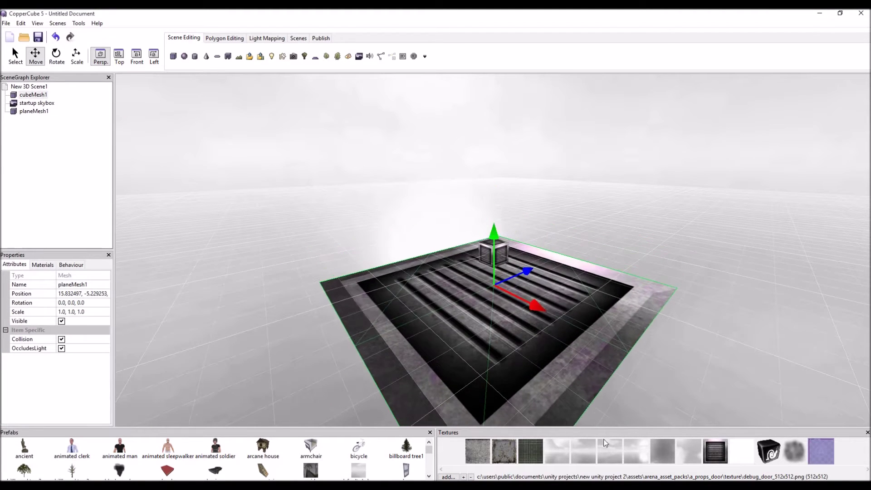
- Apply the debug_door_512x512.png texture to the plane's material
click(456, 461)
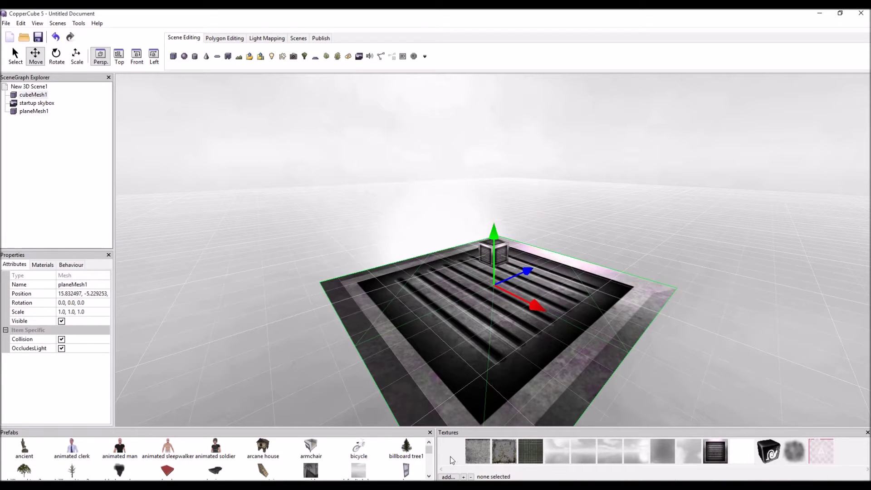
click(43, 264)
click(50, 310)
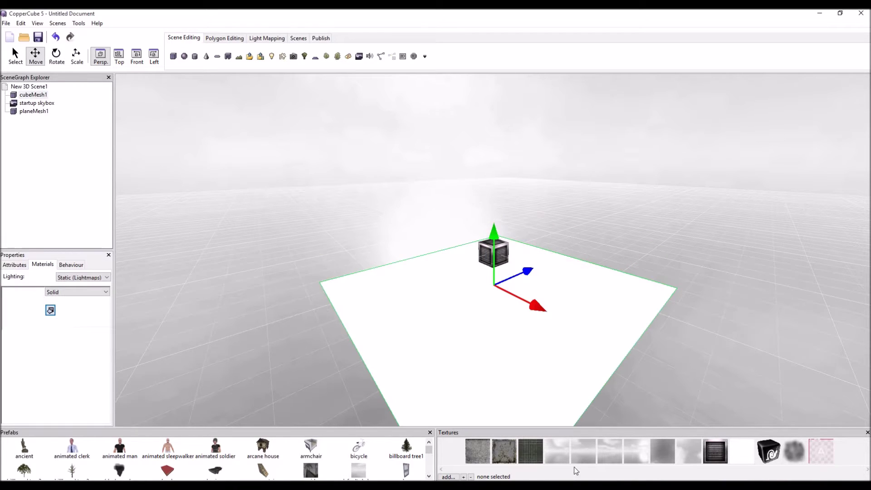
click(821, 451)
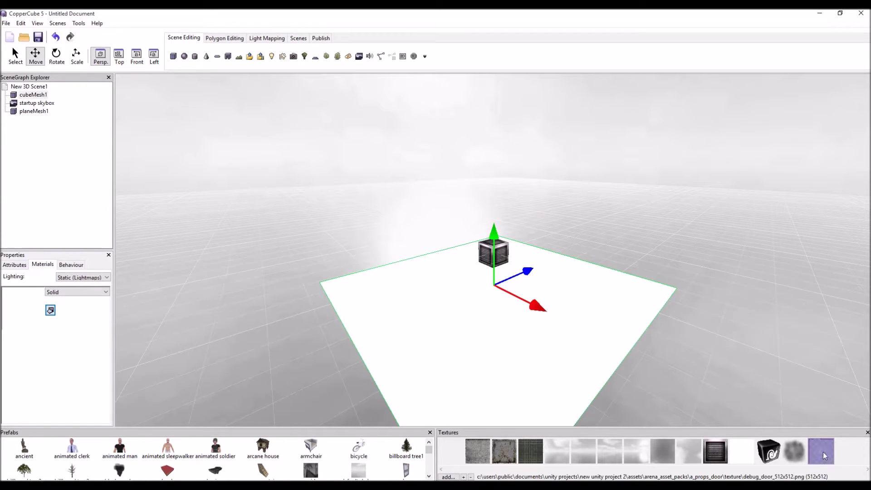
click(54, 313)
- Duplicate the checkered plane and move the copy along the X axis until it sits edge to edge with the original
scroll(413, 358, up, 5)
right_drag(456, 373, 478, 308)
scroll(451, 386, down, 5)
scroll(519, 388, up, 3)
scroll(469, 343, up, 2)
middle_drag(478, 307, 477, 259)
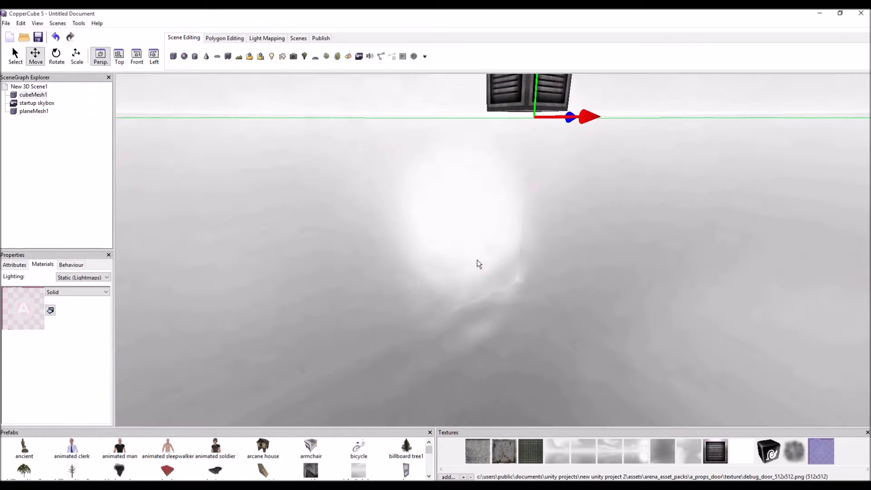
right_drag(477, 259, 490, 351)
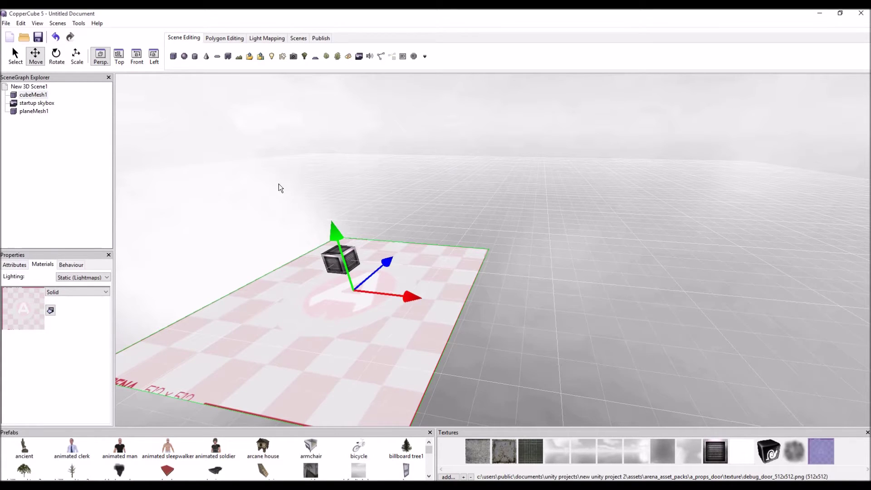
click(218, 57)
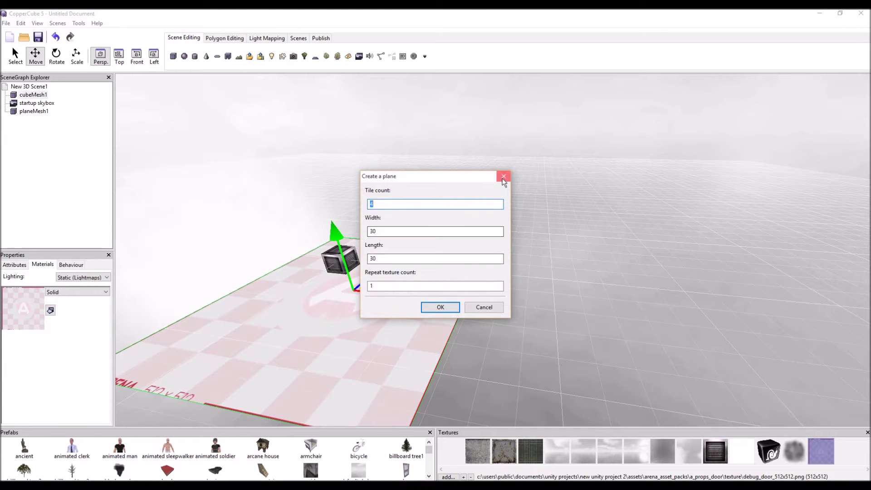
key(Return)
drag(420, 295, 521, 318)
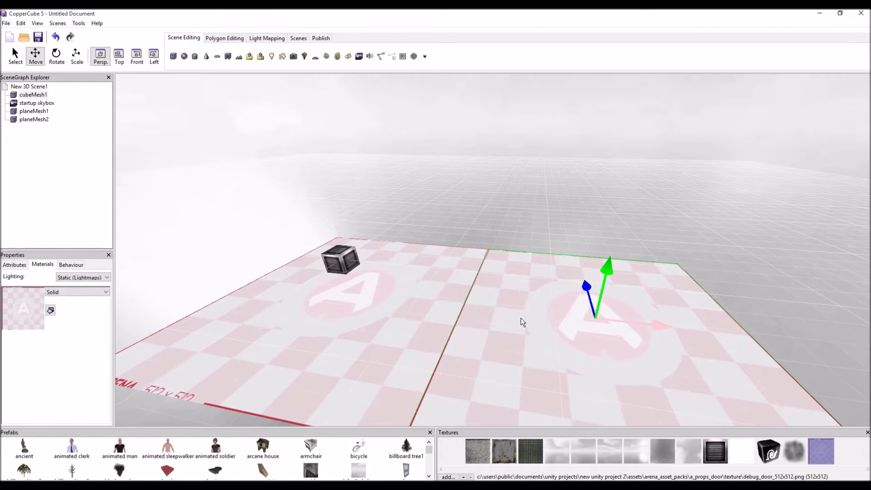
- Duplicate the second plane and move the copy along the Z axis so the two planes adjoin
mouse_move(520, 318)
middle_down()
mouse_move(499, 320)
mouse_move(511, 329)
middle_up()
right_drag(511, 329, 532, 306)
key(ctrl+d)
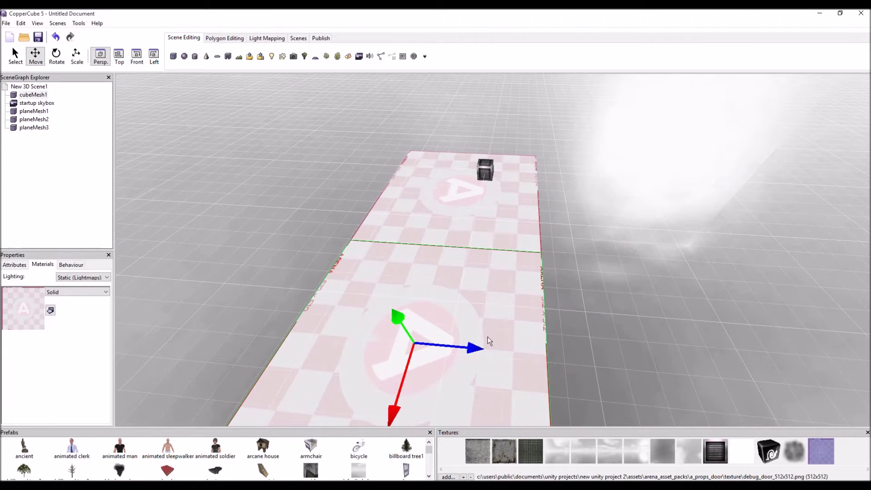
drag(482, 351, 589, 356)
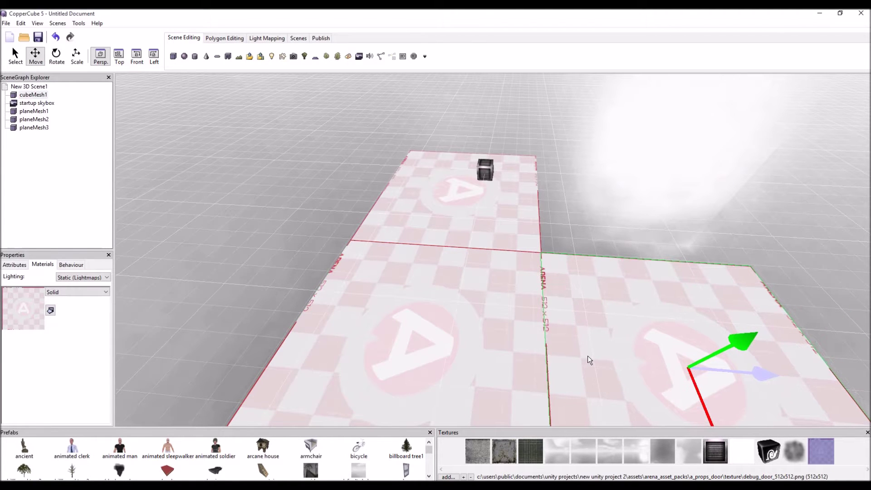
- Duplicate the third plane and move the copy along the X axis to complete a two-by-two floor
right_drag(570, 347, 520, 344)
scroll(548, 348, down, 3)
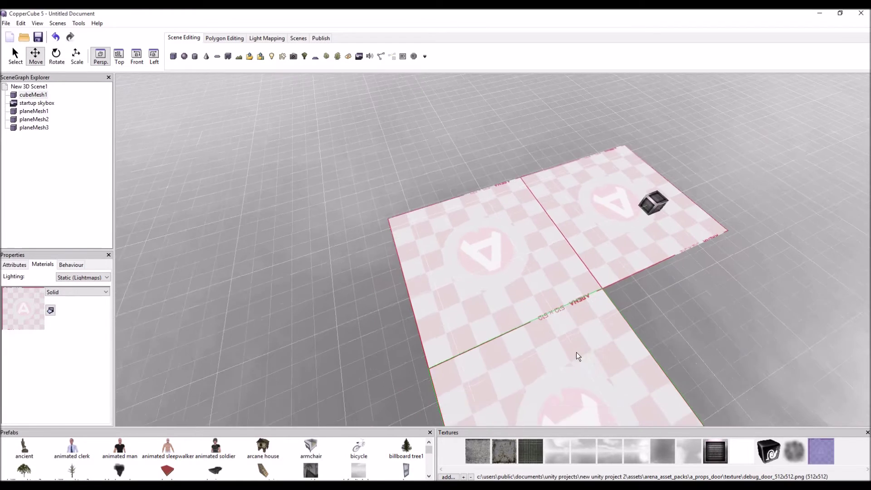
right_drag(576, 352, 504, 319)
key(ctrl+d)
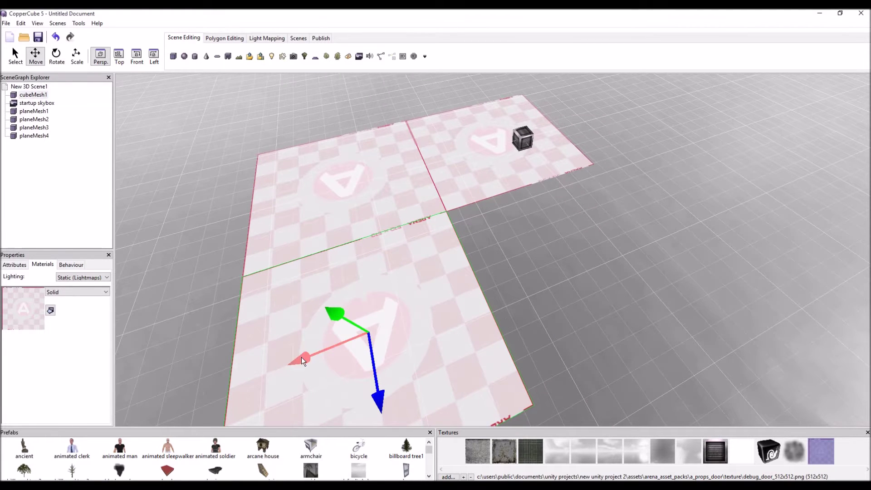
mouse_move(301, 357)
mouse_down()
mouse_move(421, 330)
mouse_move(399, 334)
mouse_up()
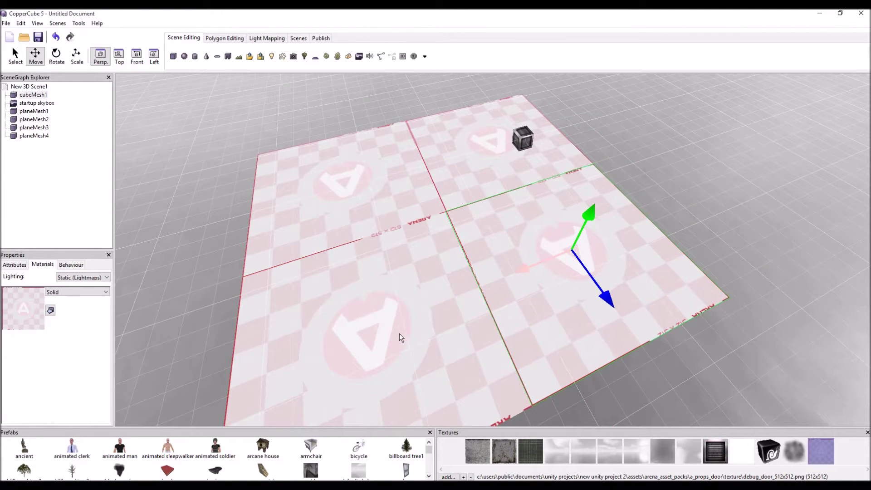
- Duplicate the third plane again and move the copy outward along the X axis to extend its row to three tiles
scroll(384, 327, down, 4)
right_drag(390, 324, 444, 204)
middle_drag(443, 200, 483, 289)
mouse_move(483, 290)
right_down()
mouse_move(473, 295)
mouse_move(490, 297)
right_up()
click(502, 305)
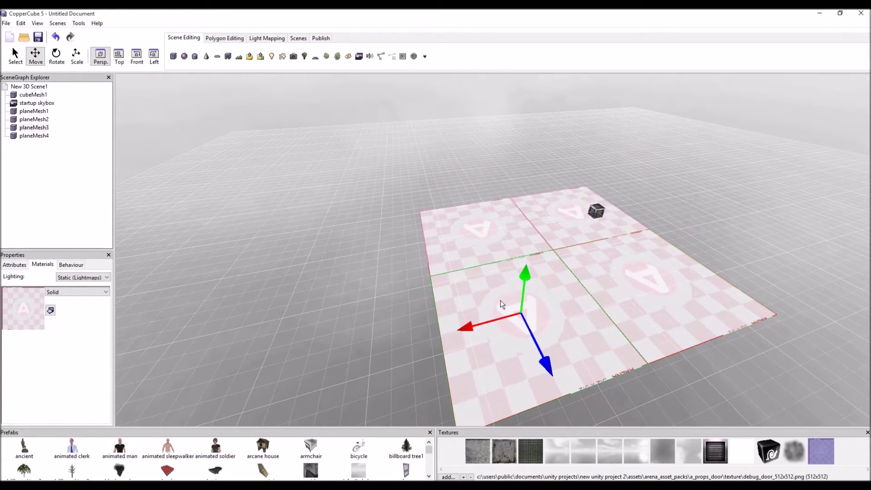
key(ctrl+d)
mouse_move(502, 305)
mouse_down()
mouse_move(389, 342)
mouse_move(400, 338)
mouse_up()
- Duplicate the second plane and move the copy outward along the X axis to fill the floor's missing corner
mouse_move(401, 338)
right_down()
mouse_move(552, 310)
mouse_move(559, 298)
right_up()
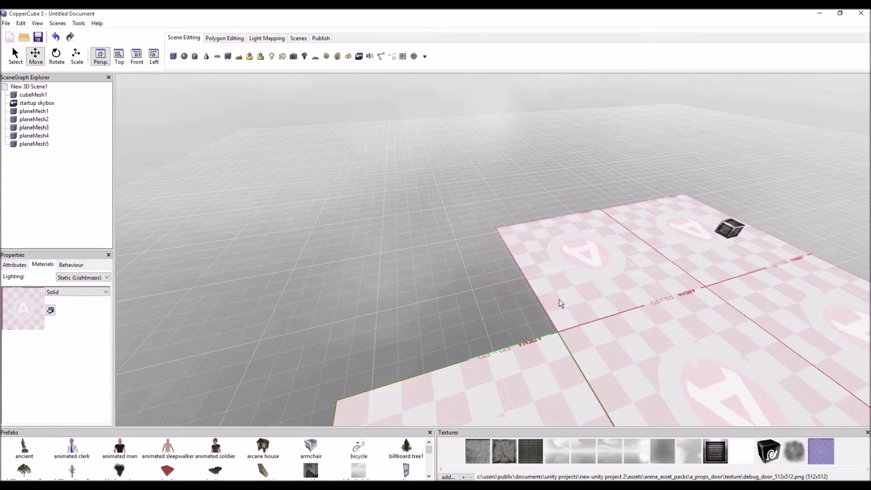
click(562, 298)
key(ctrl+d)
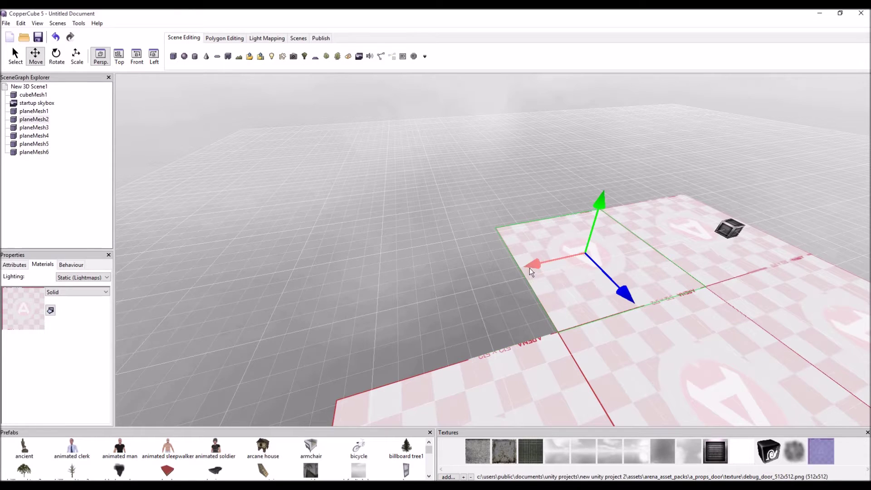
drag(530, 268, 459, 288)
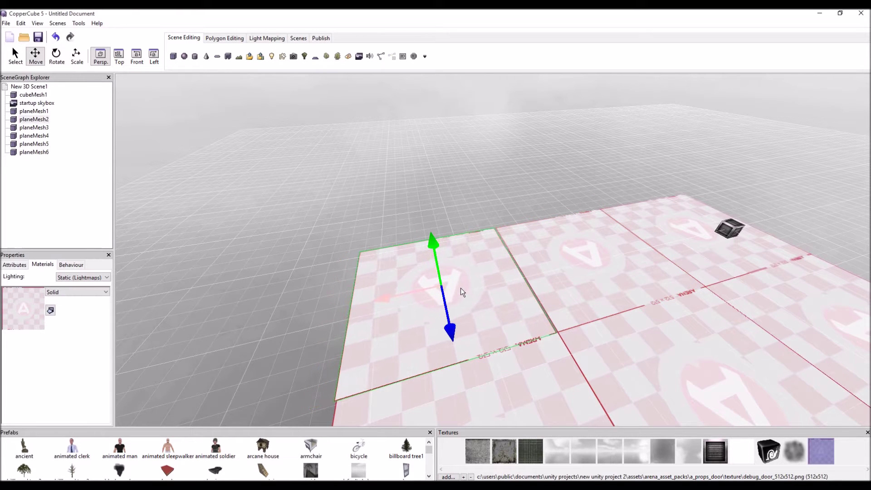
drag(461, 287, 461, 287)
right_drag(458, 288, 552, 335)
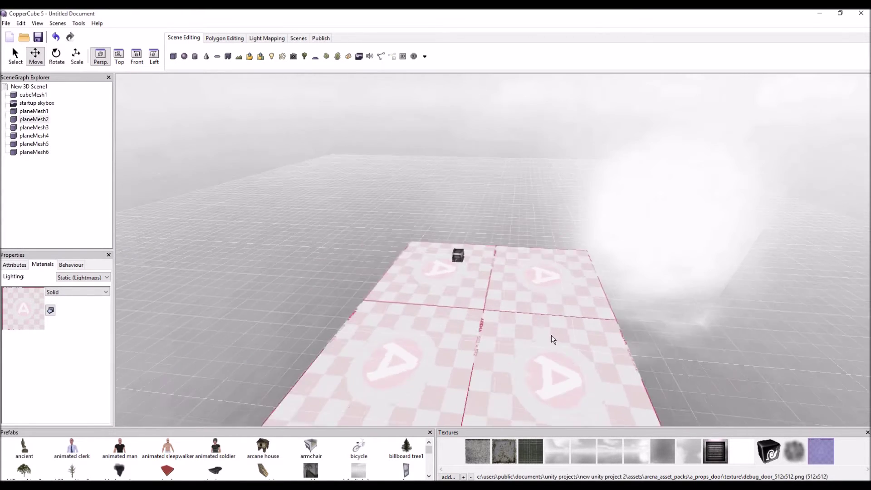
scroll(551, 336, up, 6)
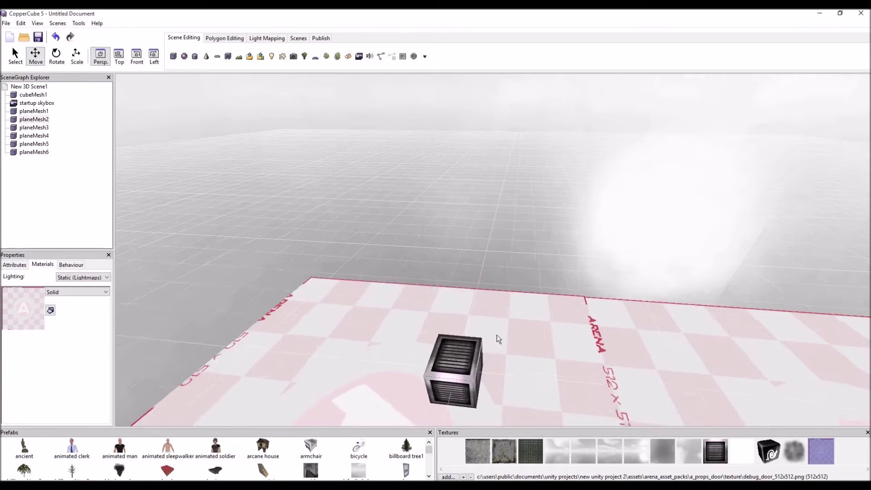
- Add a Third Person Camera to the scene and set cubeMesh1 as the node it follows
right_drag(497, 335, 546, 326)
scroll(546, 326, up, 6)
right_drag(509, 283, 477, 302)
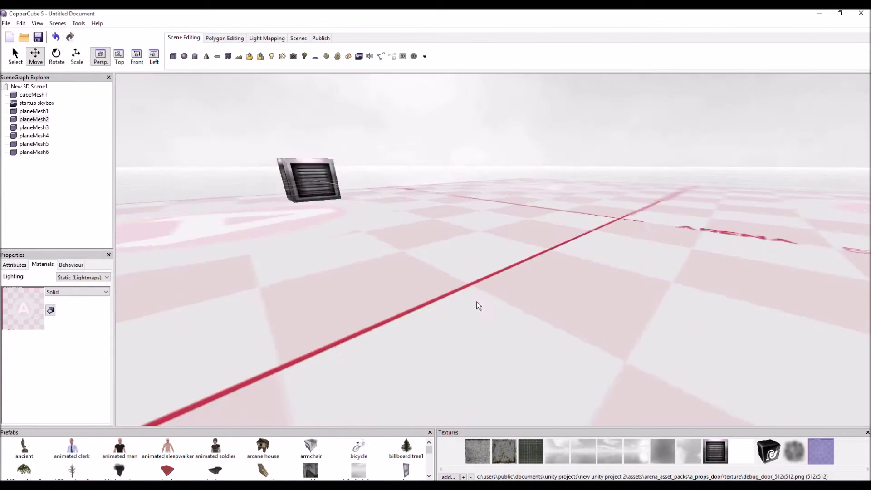
middle_drag(477, 301, 449, 325)
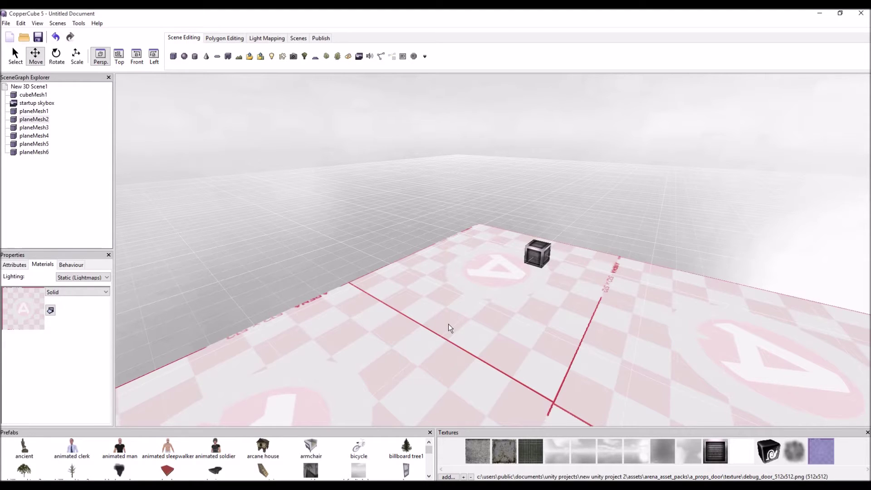
click(535, 249)
right_drag(539, 250, 469, 249)
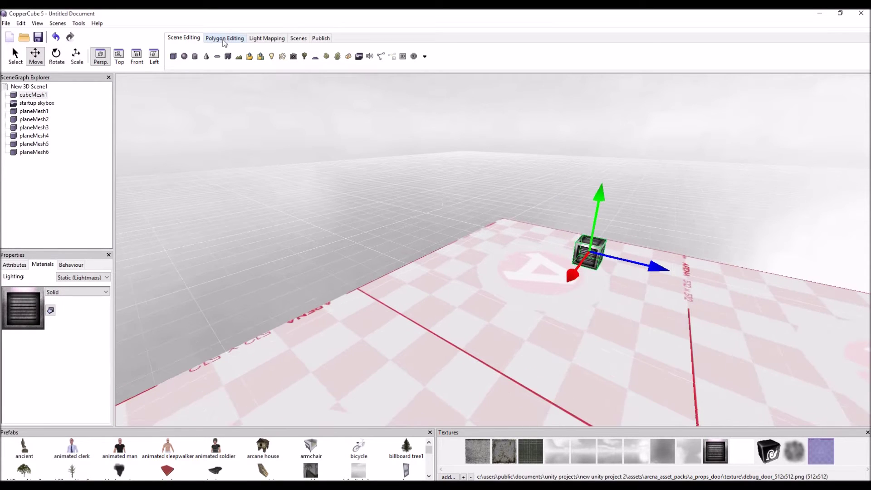
click(294, 56)
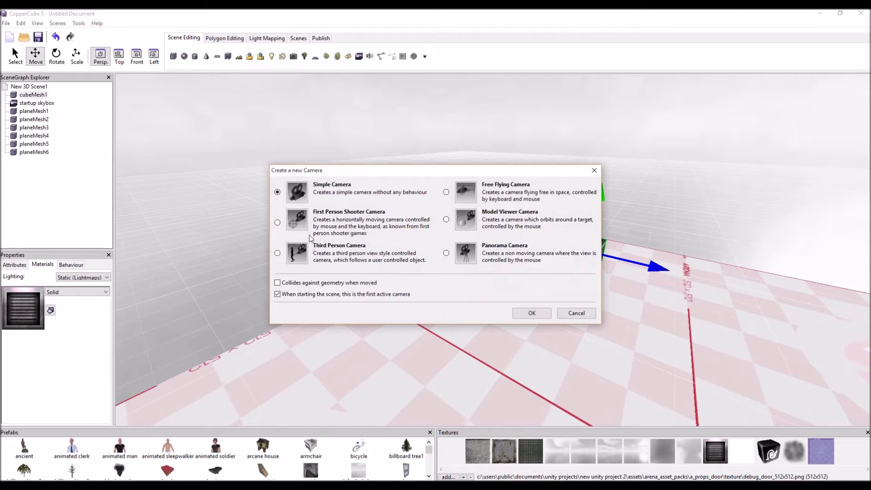
click(294, 258)
click(523, 314)
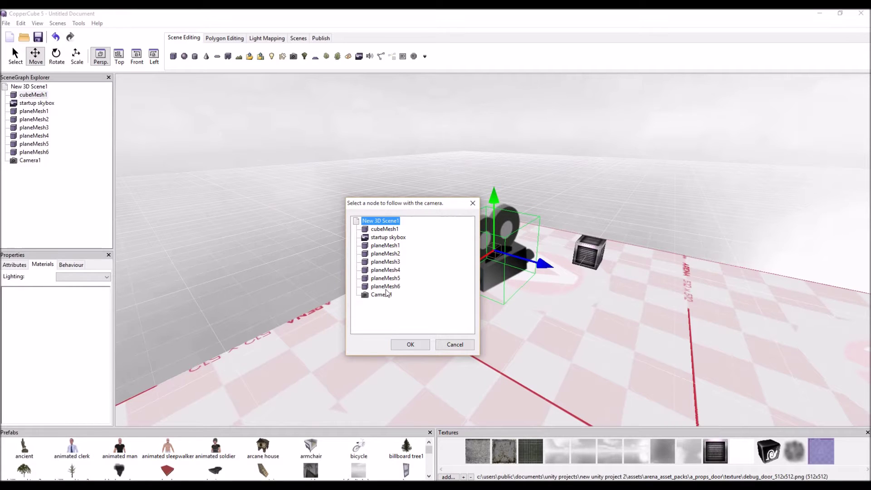
click(375, 232)
click(410, 343)
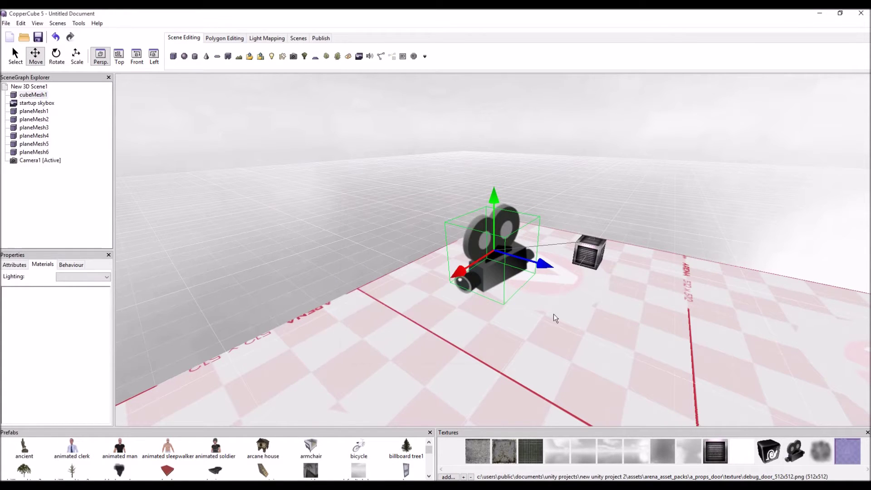
- Add the "Game Actor with Health (AI, Player, etc)" game behaviour to the cube
scroll(564, 300, down, 3)
scroll(563, 298, up, 2)
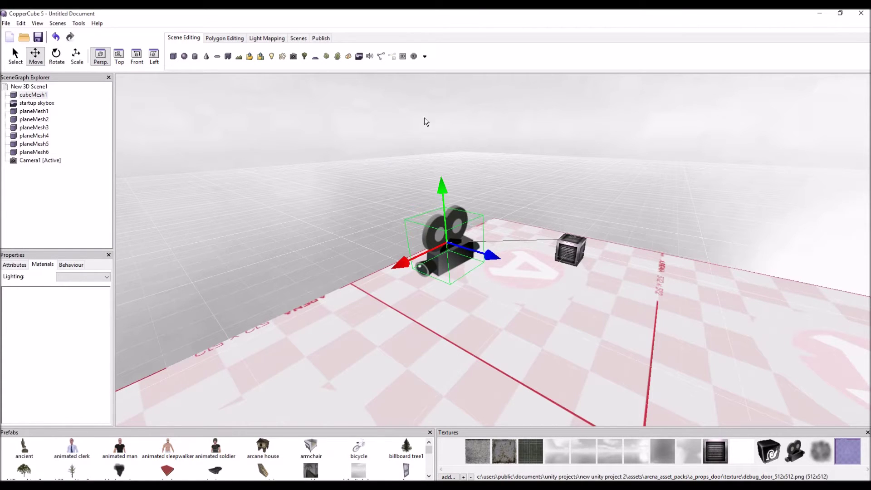
click(571, 257)
click(22, 266)
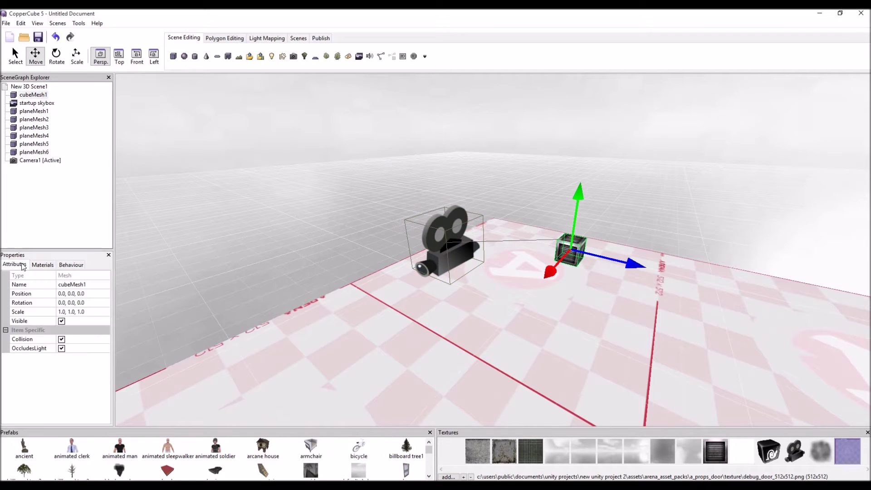
click(71, 267)
click(6, 278)
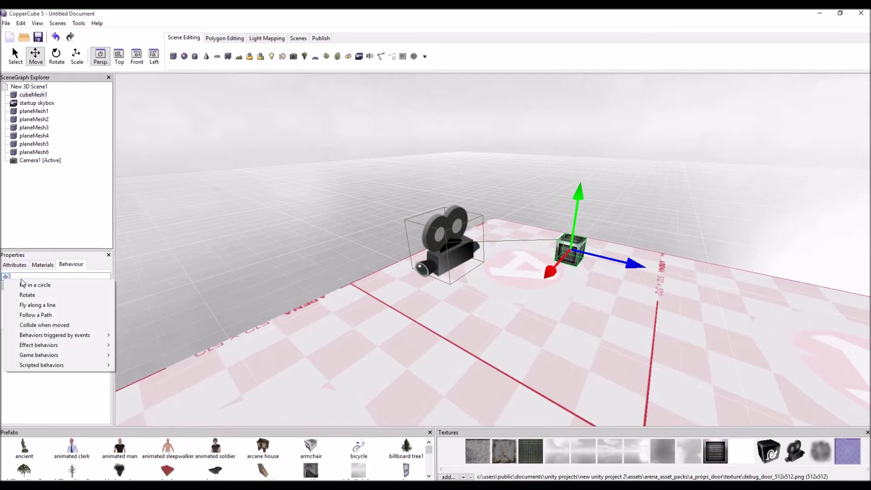
mouse_move(86, 338)
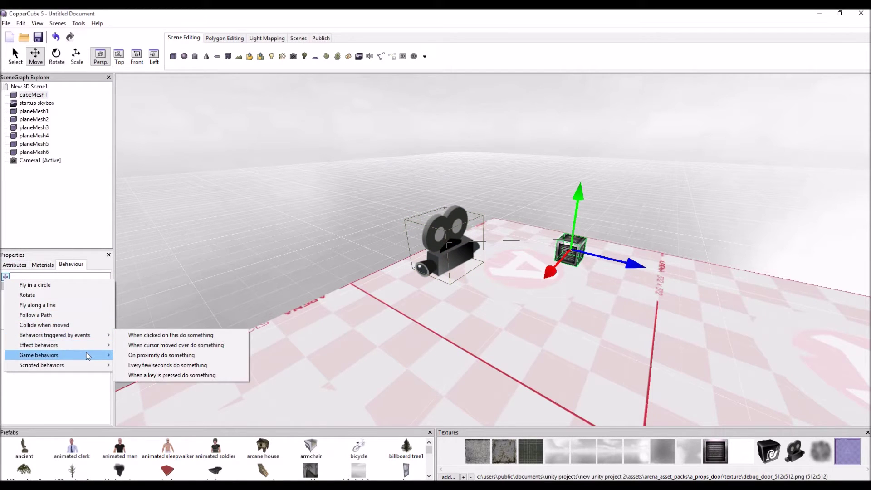
mouse_move(84, 356)
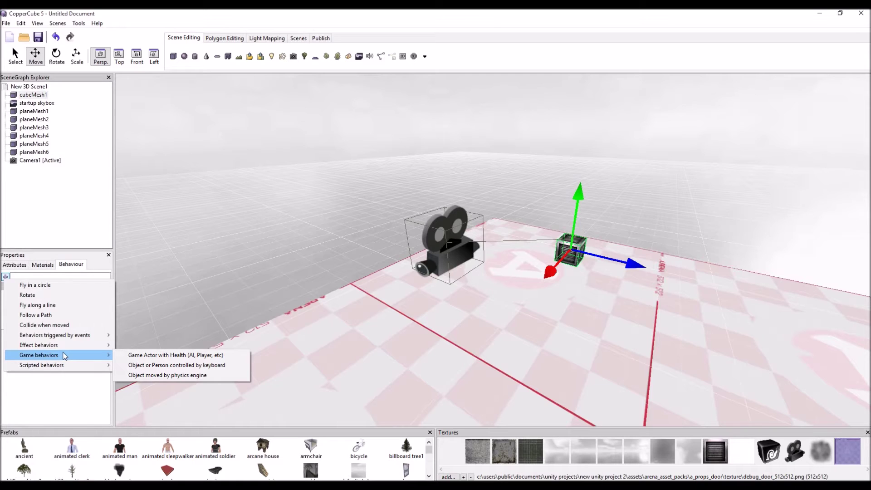
click(176, 355)
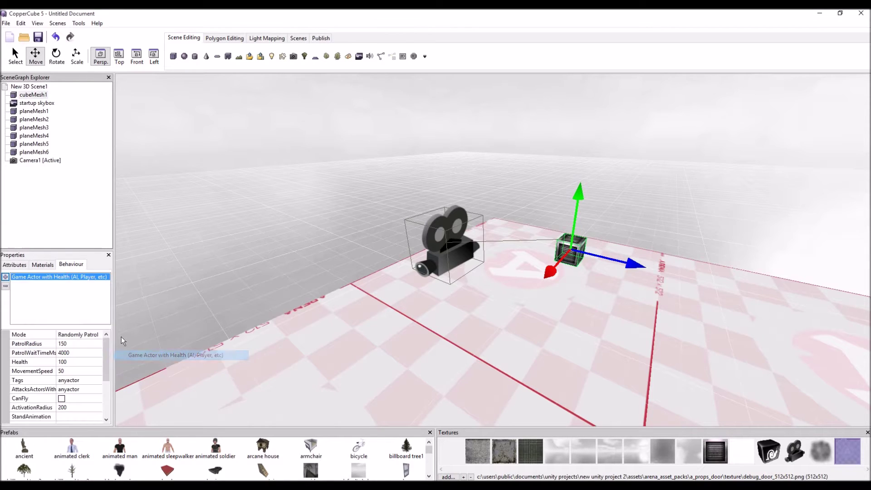
- Set the mode of the cube's game actor behaviour to "This is the Player"
click(96, 336)
click(97, 334)
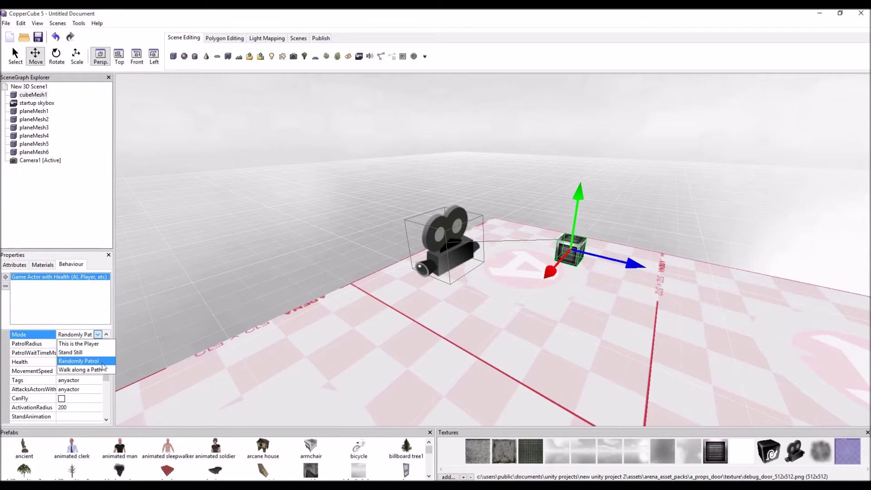
click(102, 344)
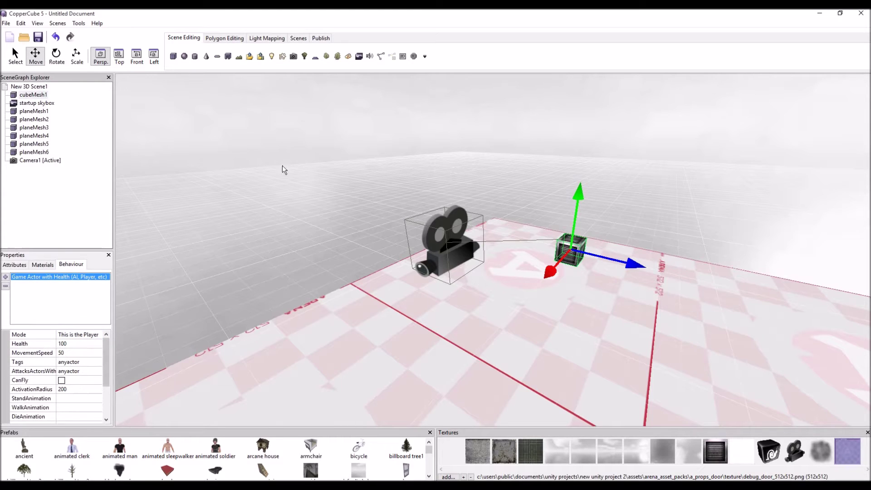
- Test the scene as a Windows application and close the test window
click(327, 38)
click(268, 56)
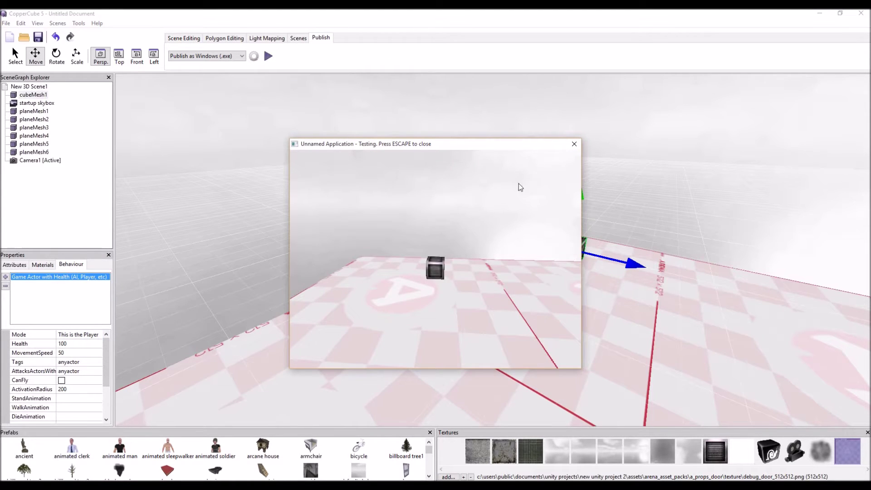
click(574, 144)
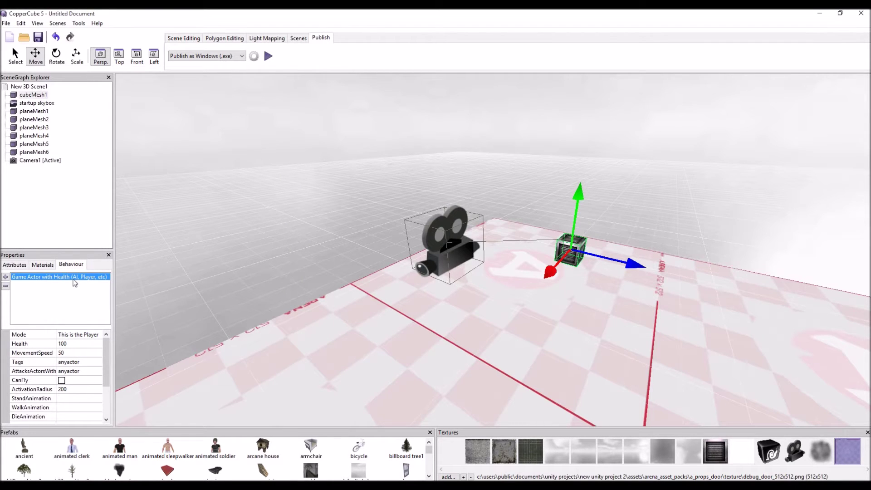
- Add the "Object or Person controlled by keyboard" game behaviour to the cube
click(6, 276)
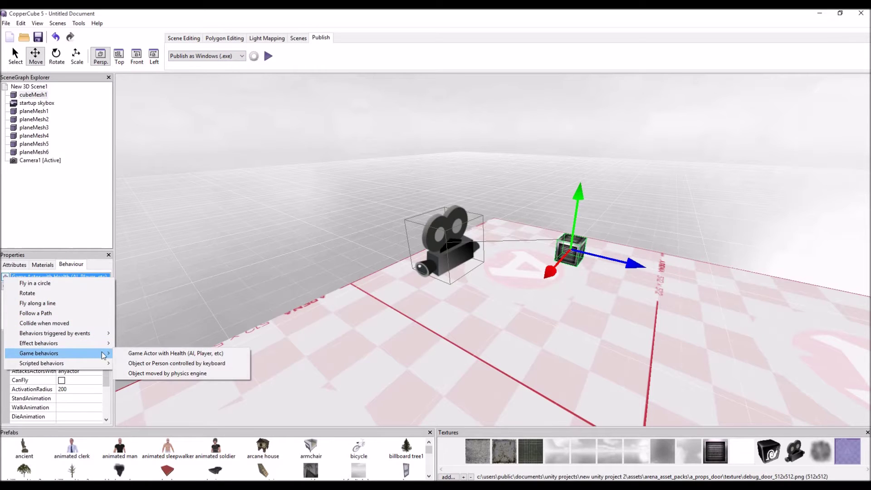
click(167, 363)
- Add a 2D touch screen overlay joystick and move it to the lower-left area of the 3D view
click(193, 38)
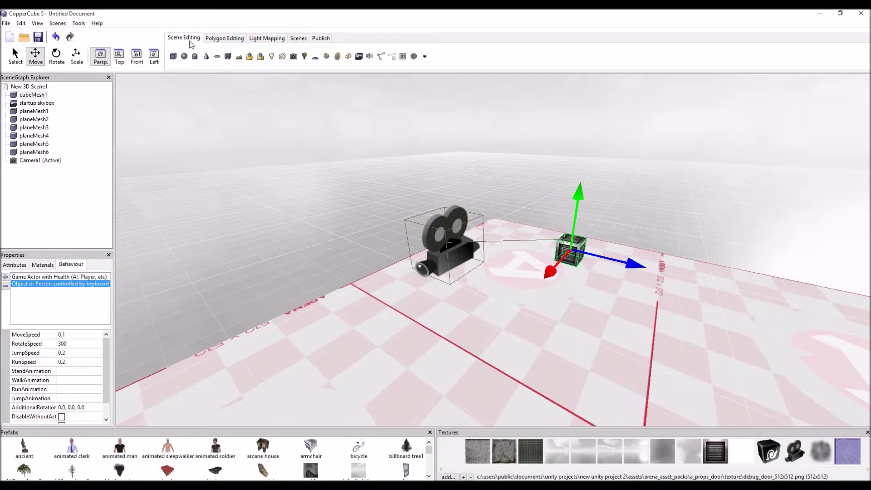
click(413, 56)
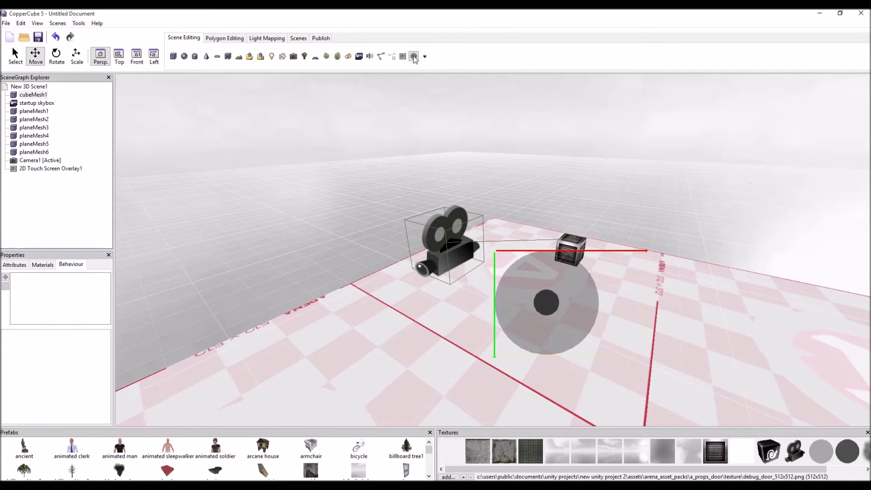
drag(582, 252, 218, 307)
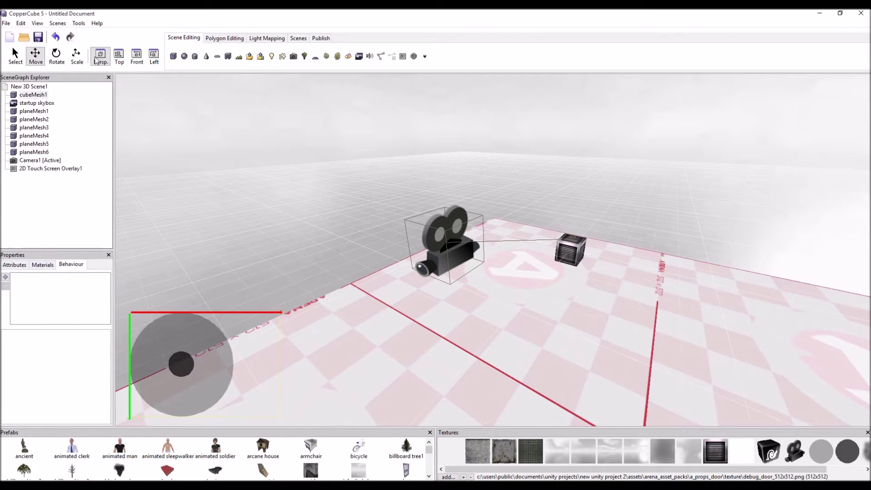
- Enlarge the touch joystick overlay and move it up so the whole circle fits in the corner of the 3D view
click(77, 56)
drag(246, 314, 278, 390)
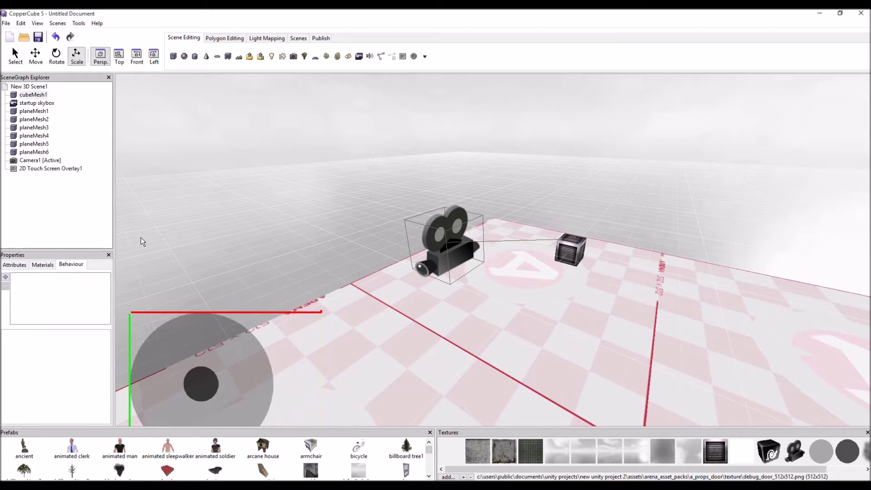
click(36, 56)
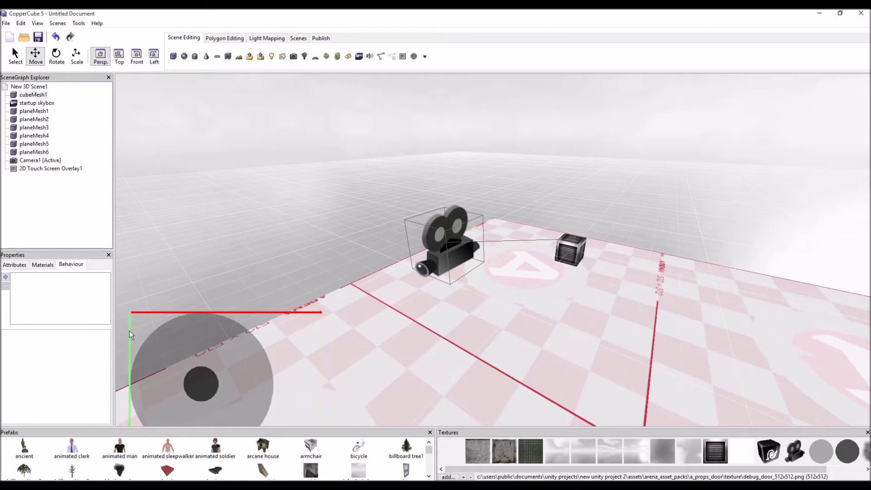
drag(129, 331, 175, 300)
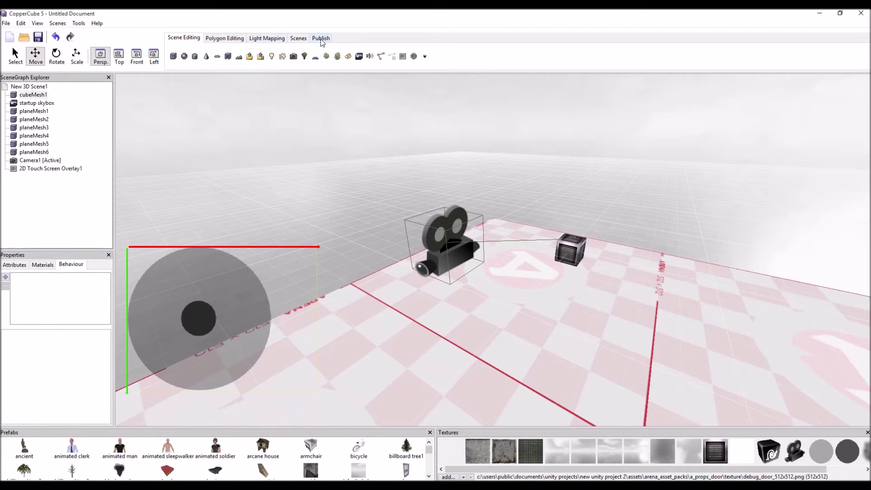
click(70, 53)
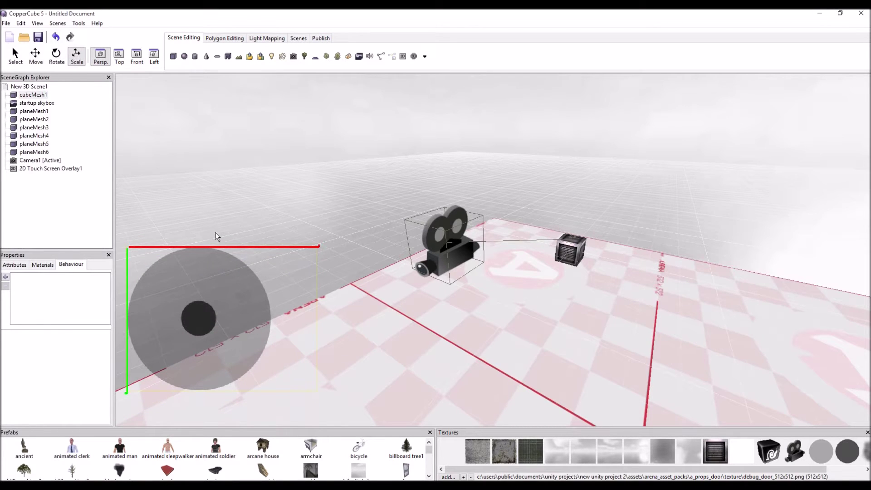
drag(205, 269, 265, 354)
- Test the scene again, try controlling the cube with the touch overlay in place, and close the test window
click(322, 39)
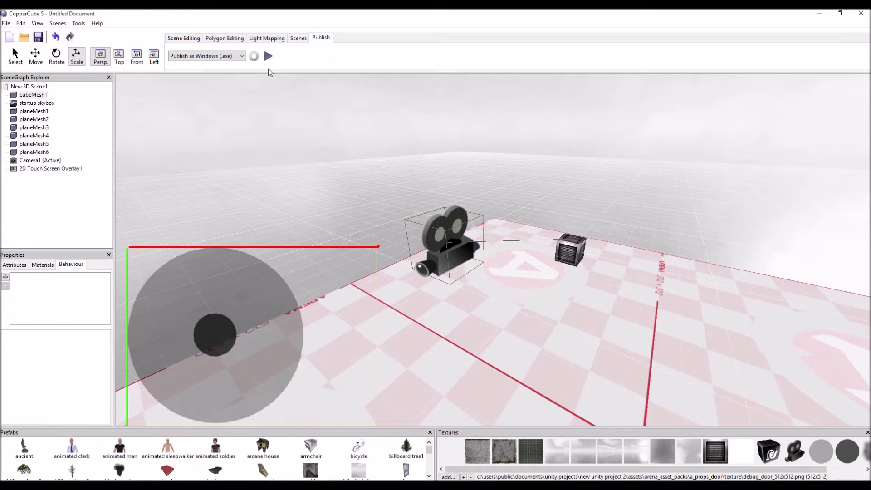
click(269, 57)
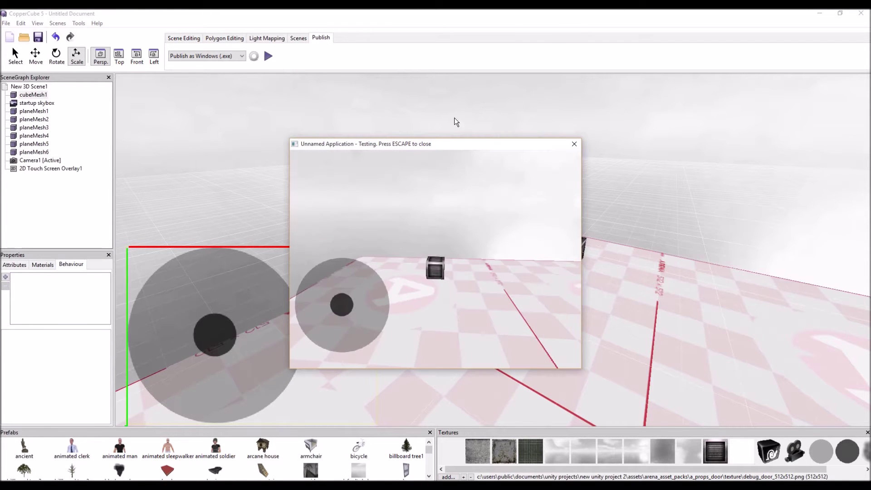
key(Down)
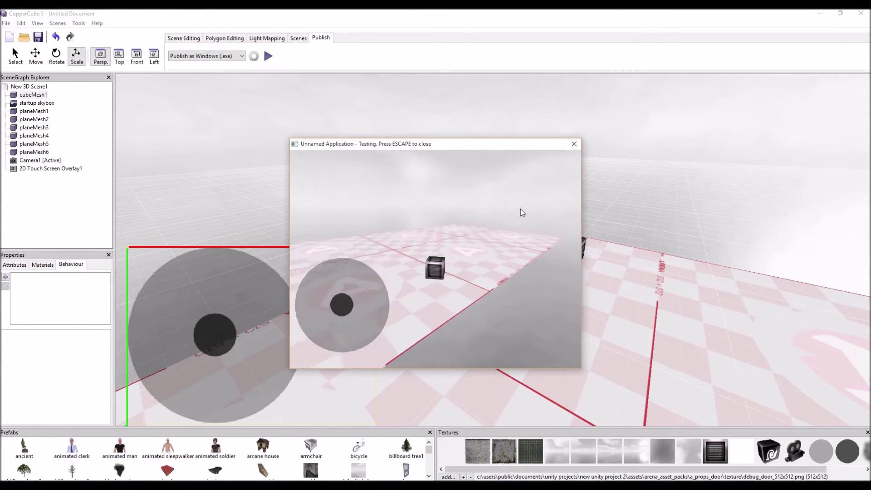
click(575, 144)
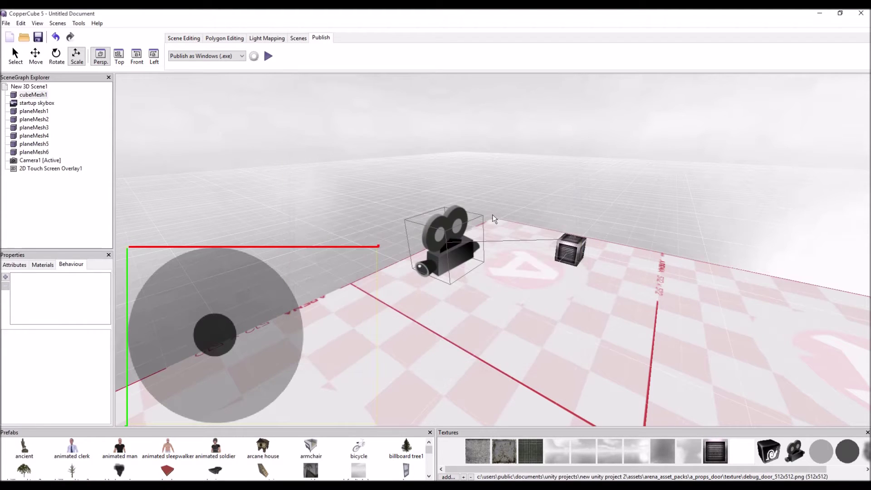
- Switch from scaling to moving objects and copy the cube's Position value from its attributes
scroll(532, 246, down, 2)
scroll(533, 249, up, 3)
middle_drag(580, 253, 637, 357)
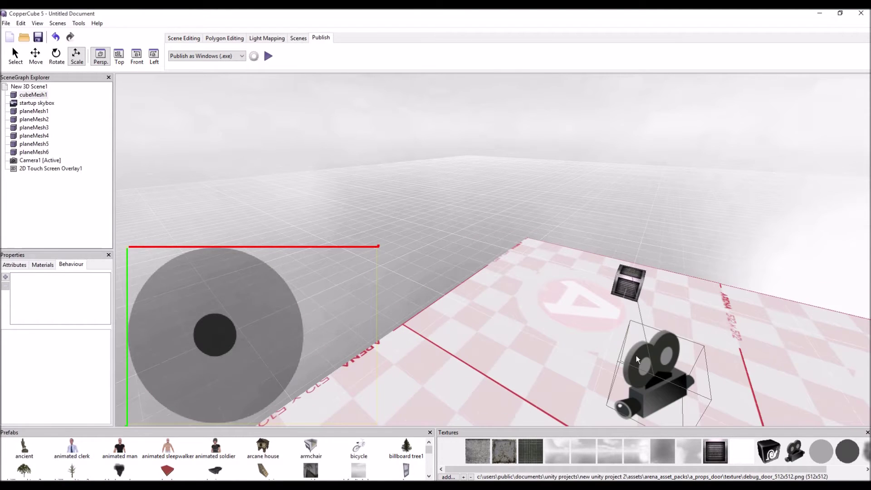
click(636, 356)
scroll(635, 356, down, 3)
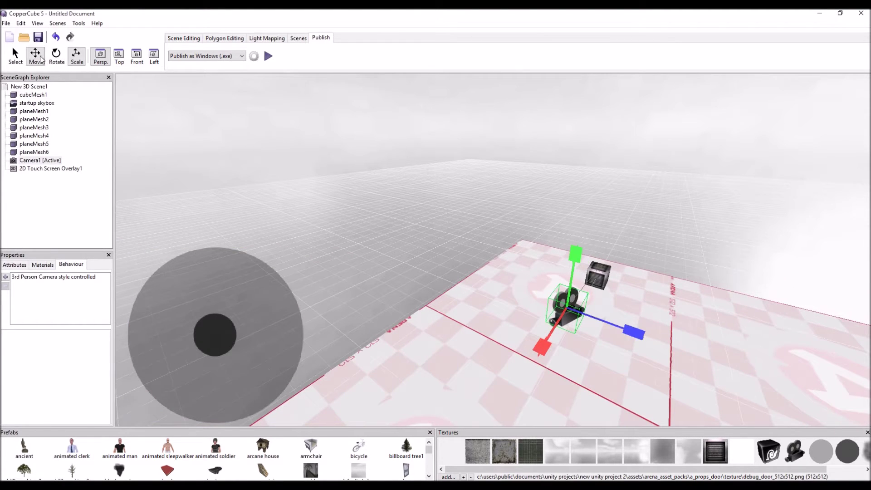
click(40, 58)
click(606, 274)
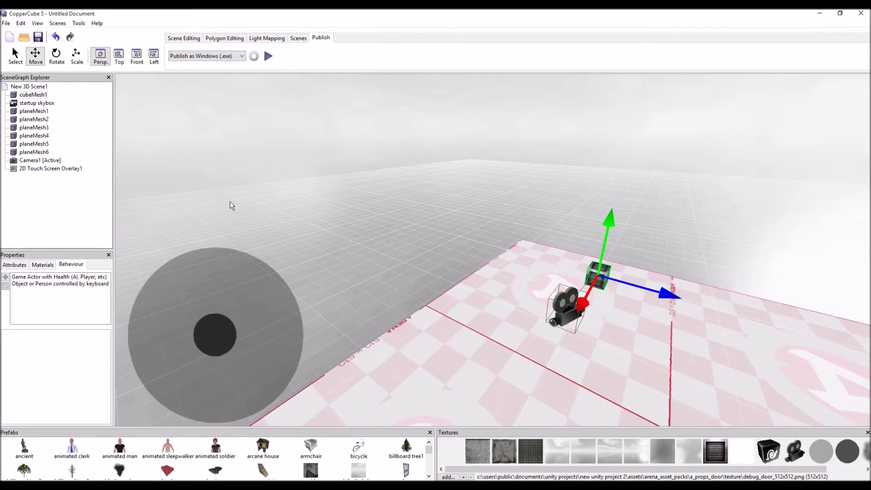
click(10, 264)
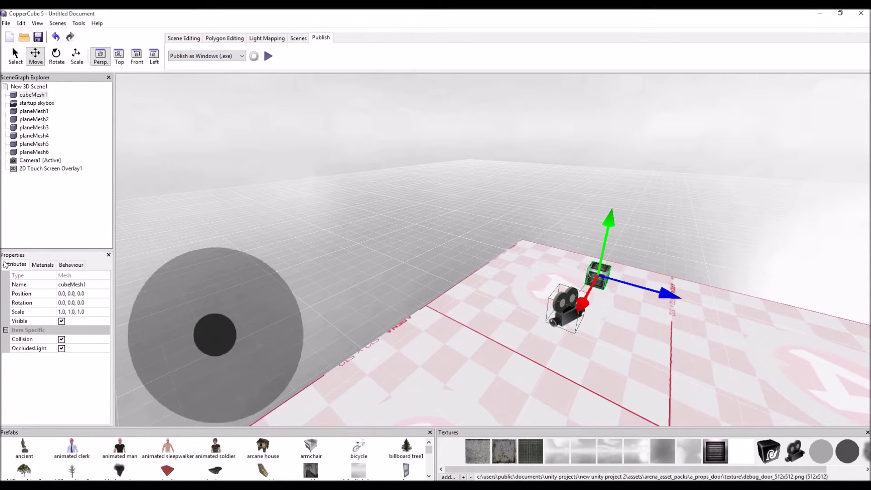
click(76, 294)
key(ctrl+c)
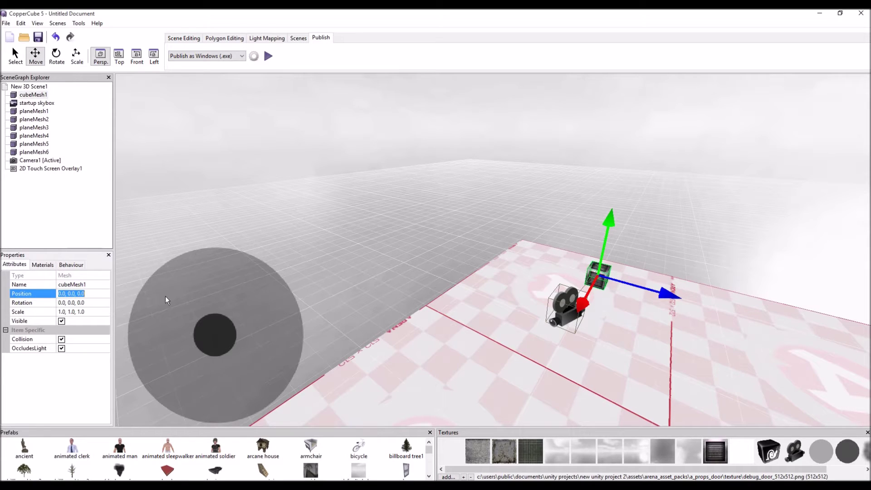
- Set the camera's Position to the cube's coordinates, 0.0, 0.0, 0.0
click(562, 295)
click(91, 294)
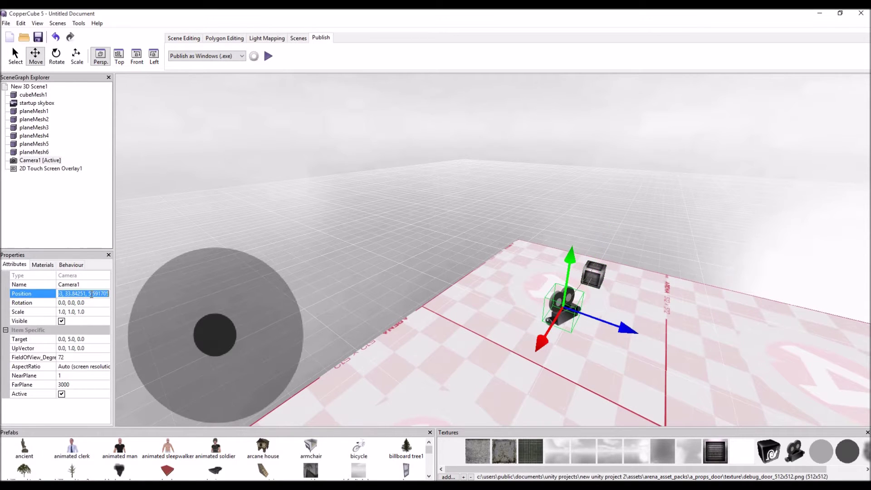
key(ctrl+v)
key(Return)
drag(404, 269, 520, 257)
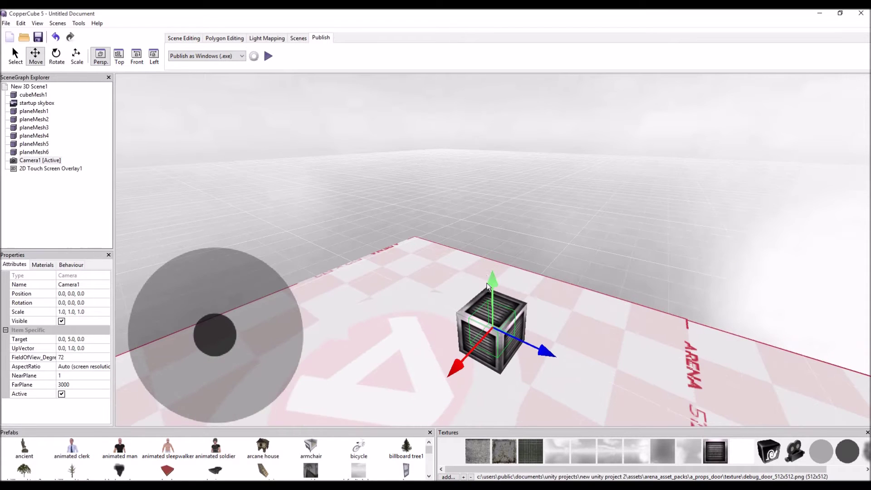
- Move the camera above and behind the cube, to about 0, 31.5, -35.5, and test moving the cube with keyboard and touch joystick
drag(493, 295, 359, 125)
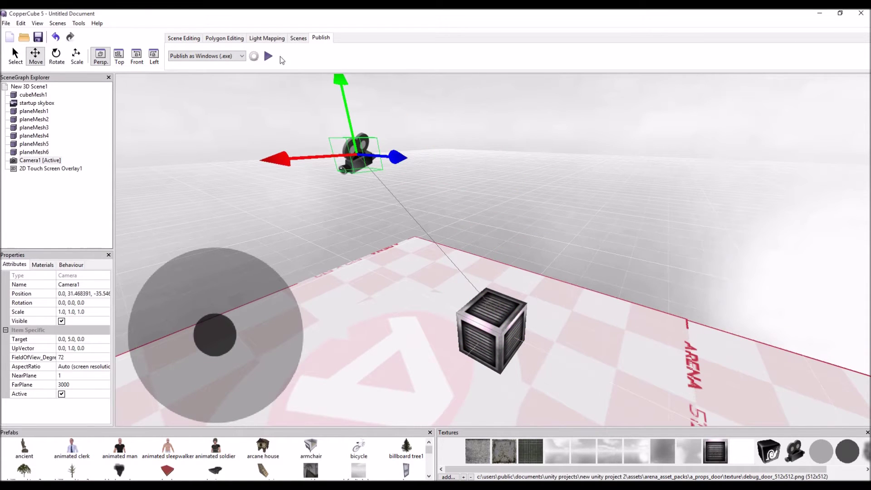
key(F5)
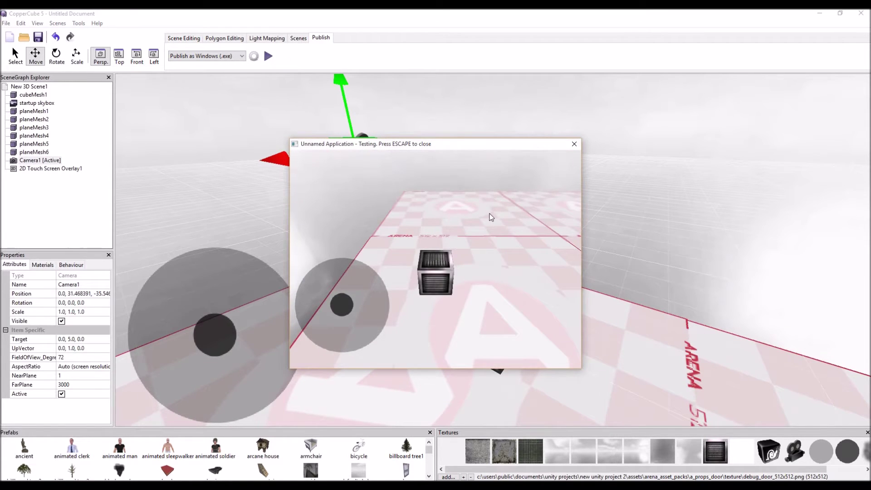
key(Right)
key(Left)
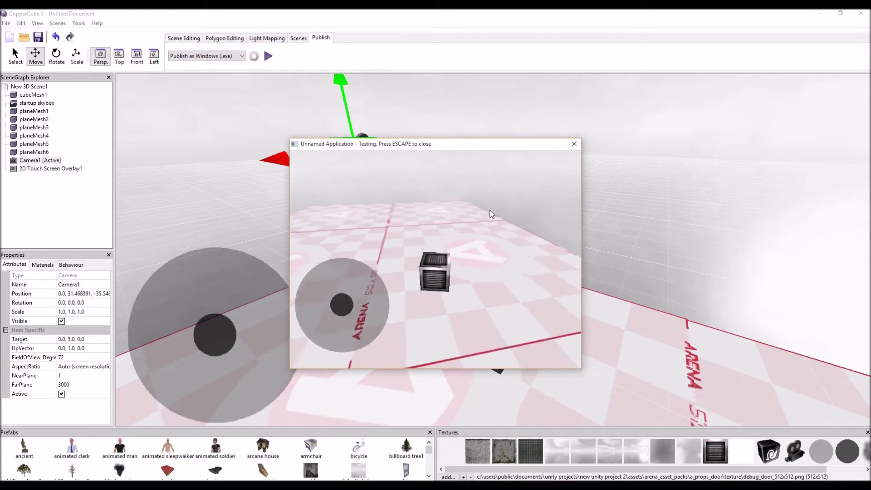
mouse_move(348, 297)
mouse_down()
mouse_move(356, 302)
mouse_move(307, 306)
mouse_move(340, 317)
mouse_move(343, 332)
mouse_move(348, 288)
mouse_move(363, 281)
mouse_up()
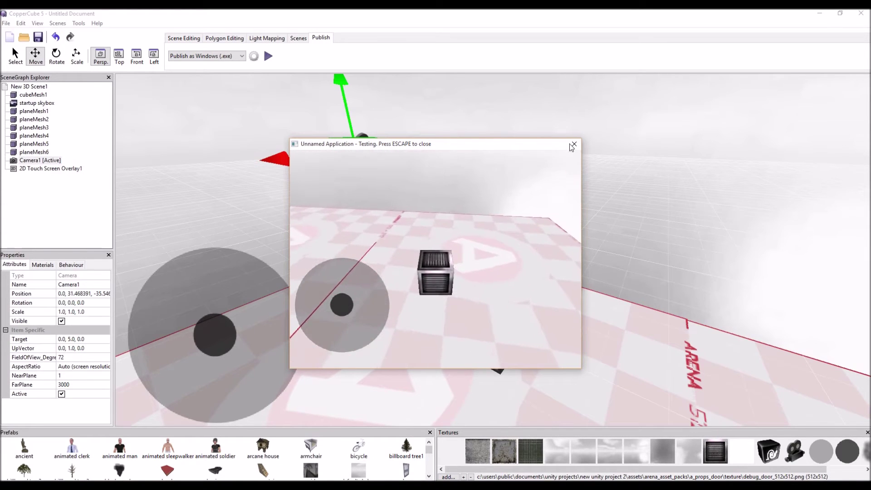
key(Escape)
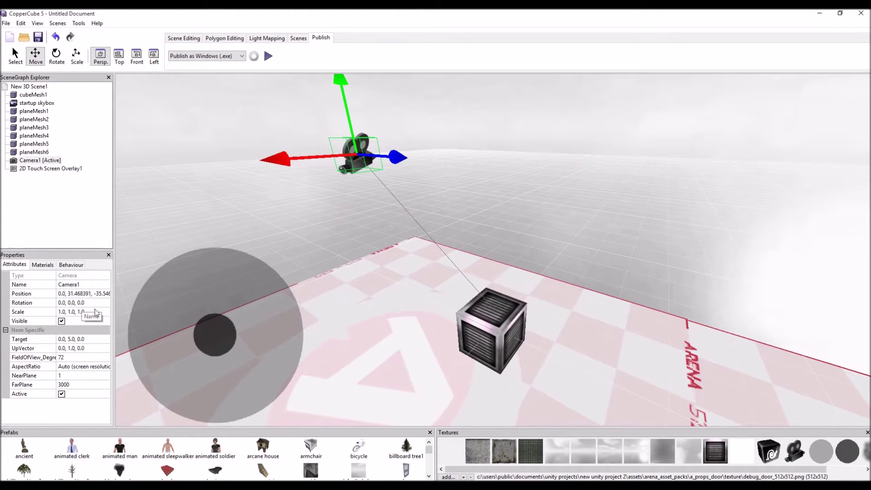
- Set the RotateSpeed of the cube's keyboard-controlled behaviour to 100
click(257, 324)
click(507, 348)
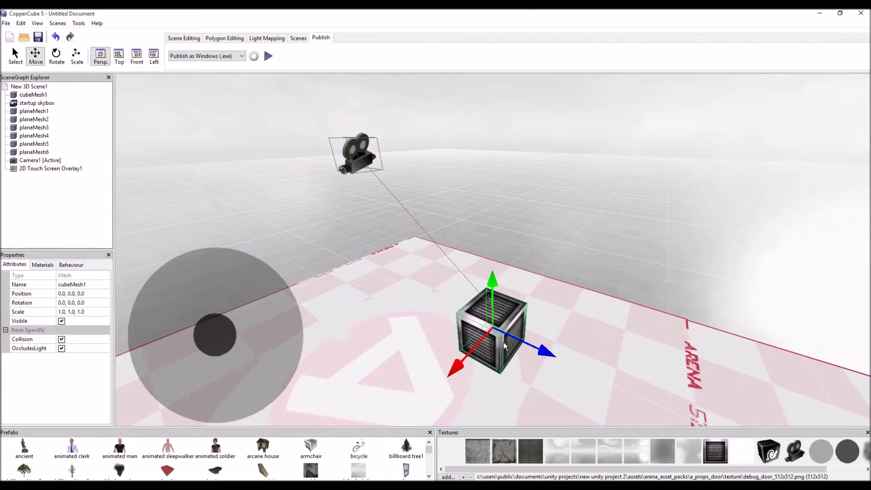
click(72, 264)
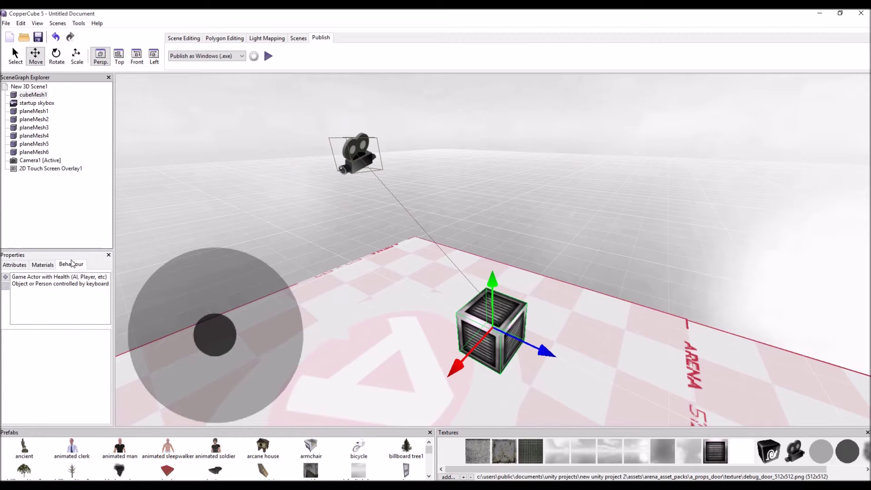
click(58, 284)
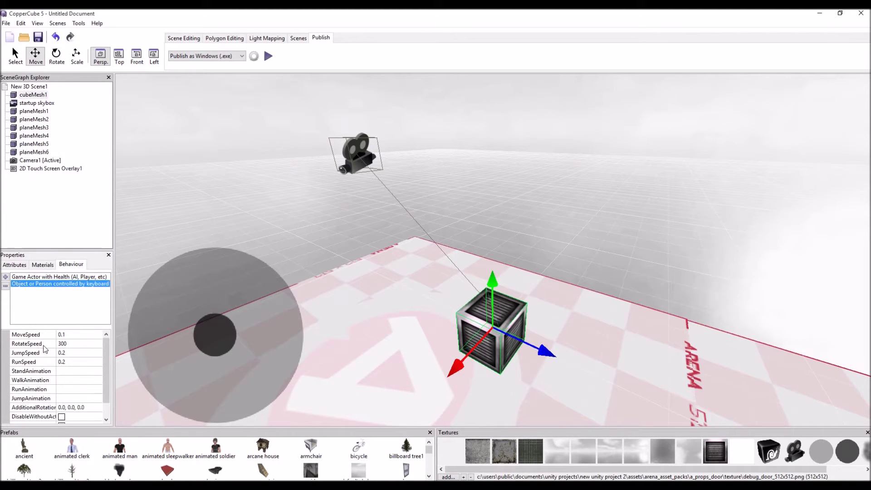
click(76, 343)
text(1)
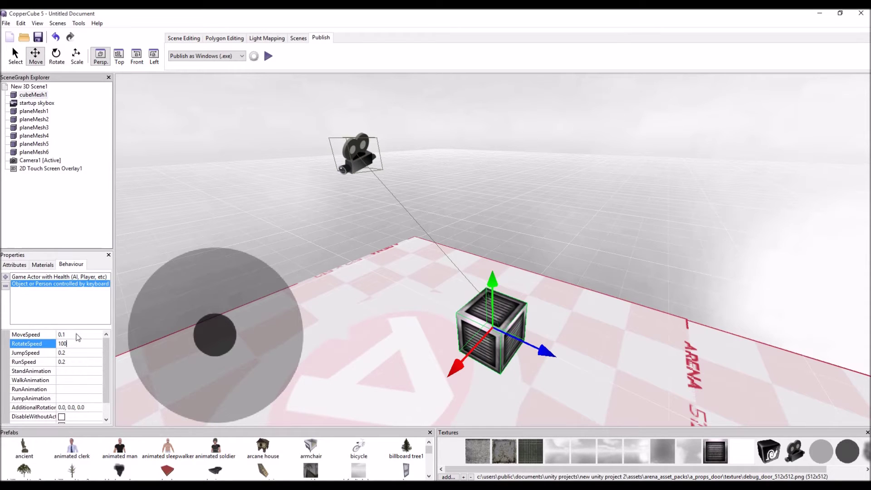
- Set the MoveSpeed of the cube's keyboard-controlled behaviour to 0.06
click(64, 334)
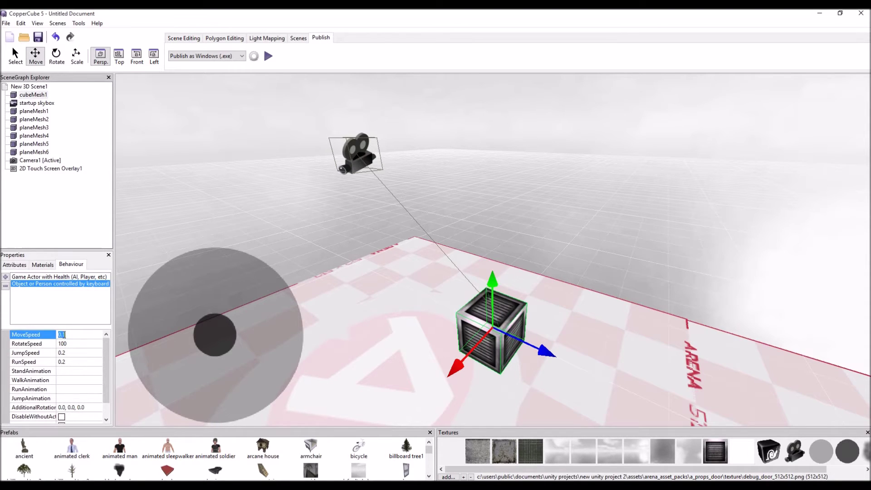
text(0.01)
key(BackSpace)
text(6)
key(Return)
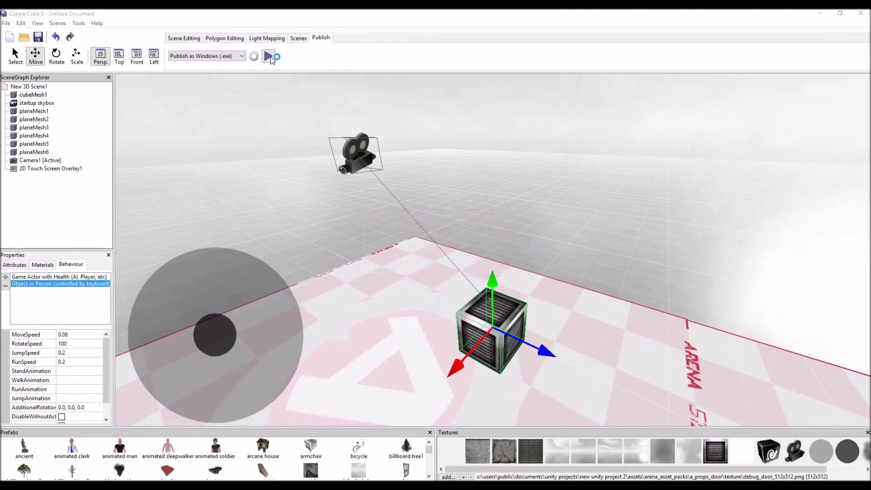
- Test the scene with the new speeds, steer the cube with the touch joystick, and close the test window
click(268, 56)
mouse_move(344, 301)
mouse_down()
mouse_move(358, 284)
mouse_move(315, 282)
mouse_move(376, 286)
mouse_move(364, 285)
mouse_move(361, 319)
mouse_move(391, 322)
mouse_move(298, 312)
mouse_move(323, 309)
mouse_move(301, 305)
mouse_move(341, 274)
mouse_move(354, 286)
mouse_move(350, 338)
mouse_move(345, 330)
mouse_move(380, 295)
mouse_move(348, 274)
mouse_move(311, 279)
mouse_move(380, 284)
mouse_move(611, 170)
mouse_up()
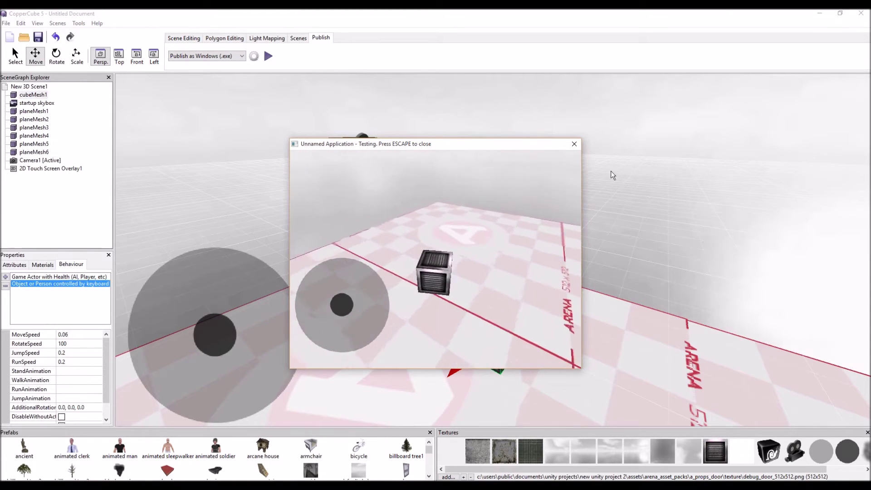
click(574, 144)
- Duplicate the floor plane next to the cube's tile at the outer edge of the floor
scroll(439, 241, down, 3)
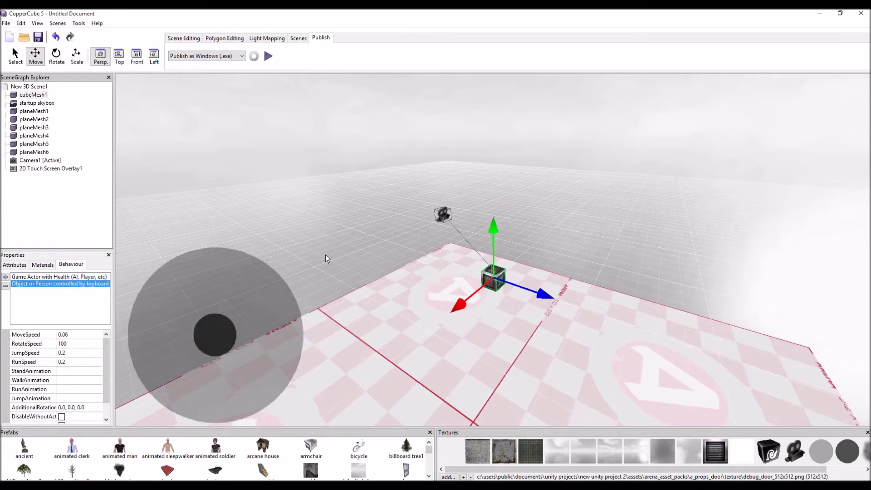
scroll(454, 289, down, 3)
drag(600, 343, 576, 344)
scroll(576, 344, up, 1)
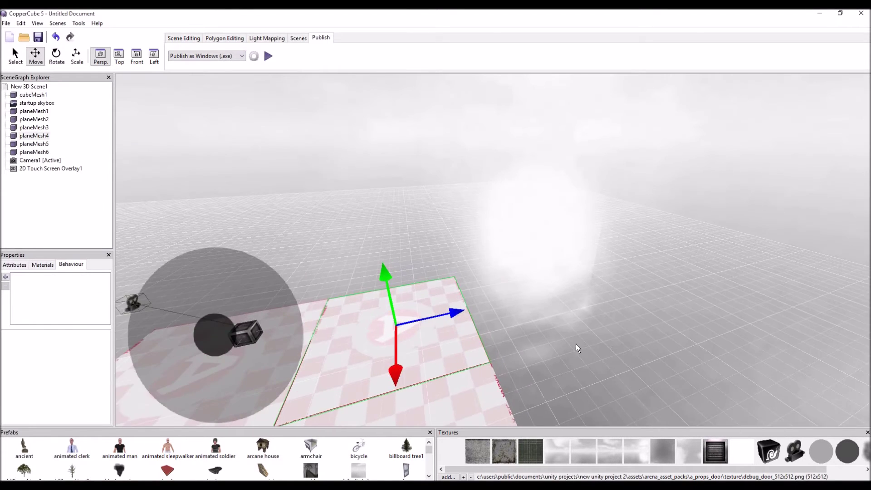
middle_drag(575, 344, 636, 298)
scroll(630, 285, up, 2)
key(ctrl+v)
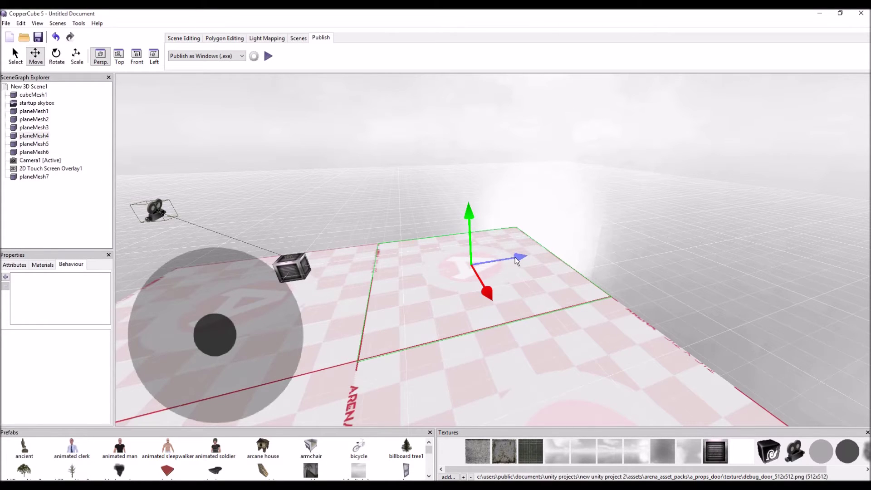
- Try setting the duplicated plane's Rotation to 0.0, 90.0, 0.0 and undo the change
click(15, 266)
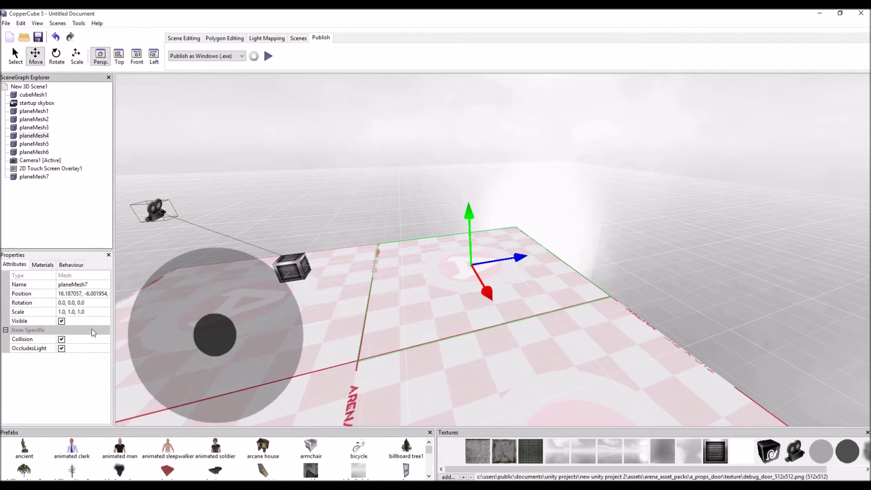
click(68, 303)
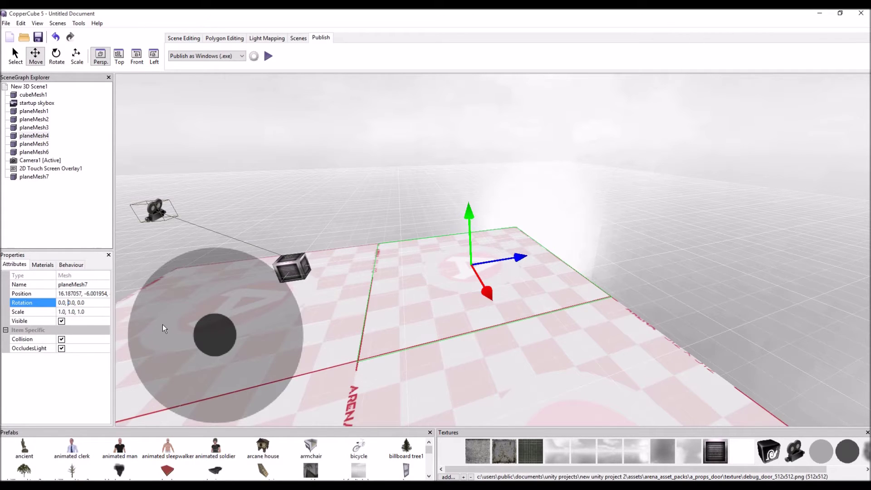
text(9)
key(Return)
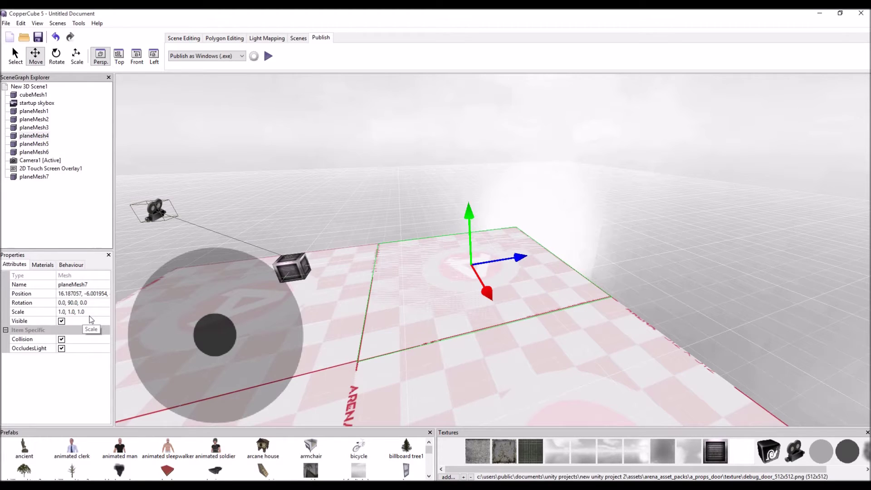
key(ctrl+z)
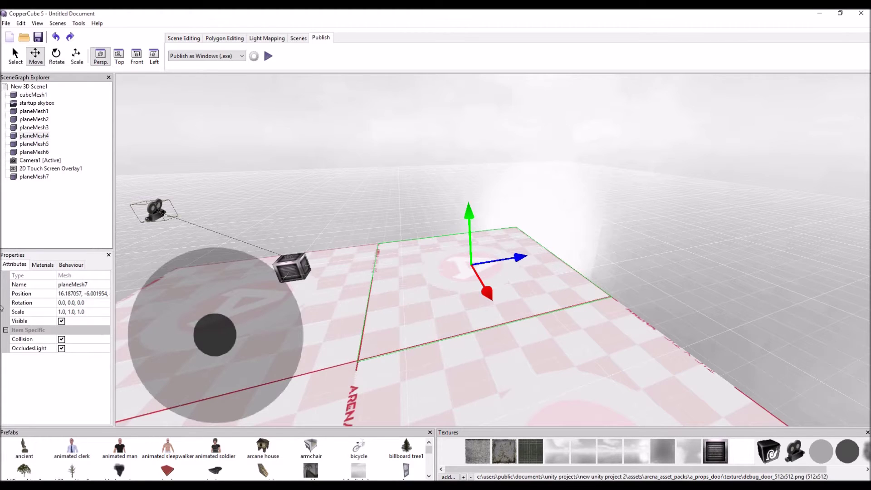
- Stand the duplicated plane upright by setting its Rotation to 90.0, 0.0, 0.0, and check both sides of it
click(59, 303)
text(9)
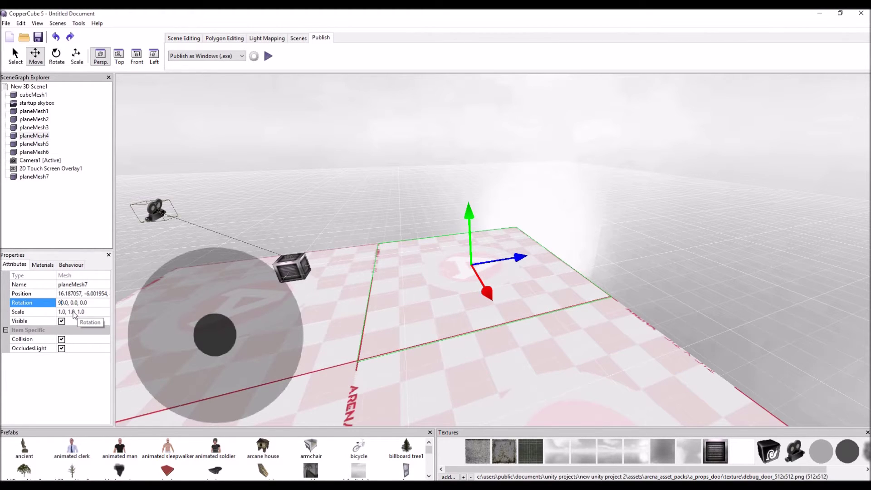
key(Return)
drag(544, 332, 622, 327)
drag(670, 351, 518, 194)
key(ctrl+z)
key(ctrl+z)
key(ctrl+z)
key(ctrl+z)
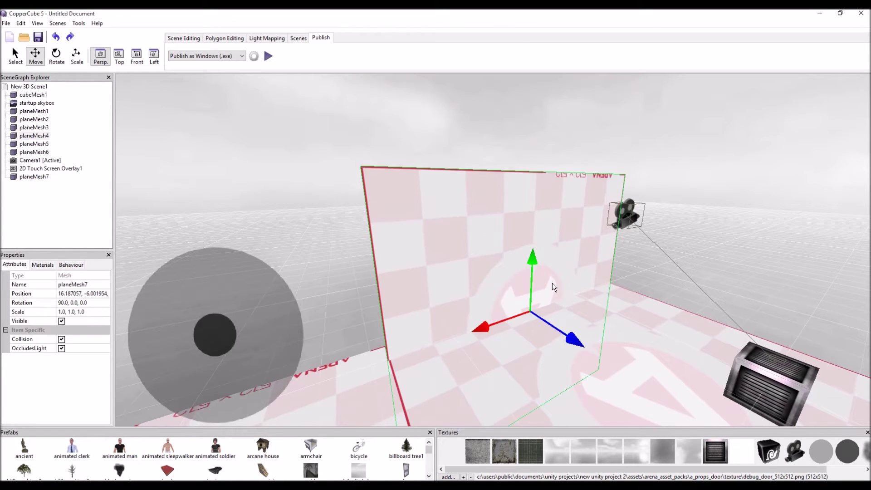
scroll(544, 282, down, 5)
scroll(529, 287, up, 5)
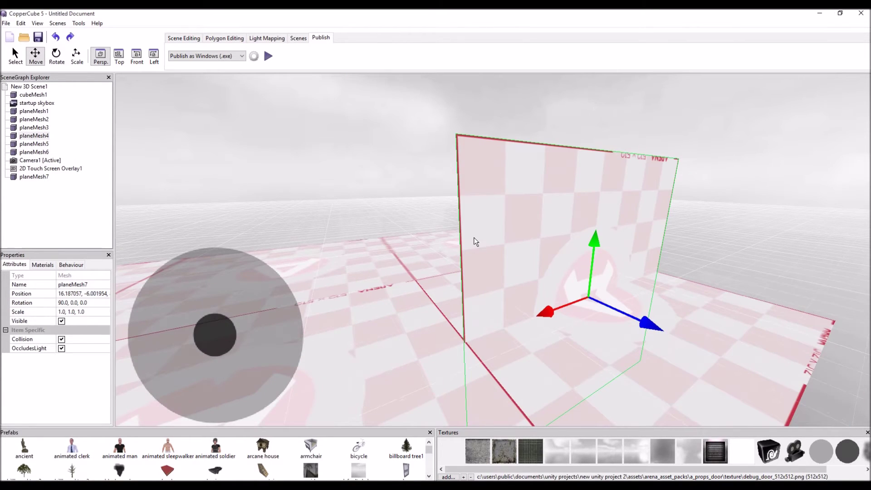
- Change the upright plane's Rotation to 0.0, 0.0, 90.0 and check how it faces the cube
click(65, 303)
click(64, 303)
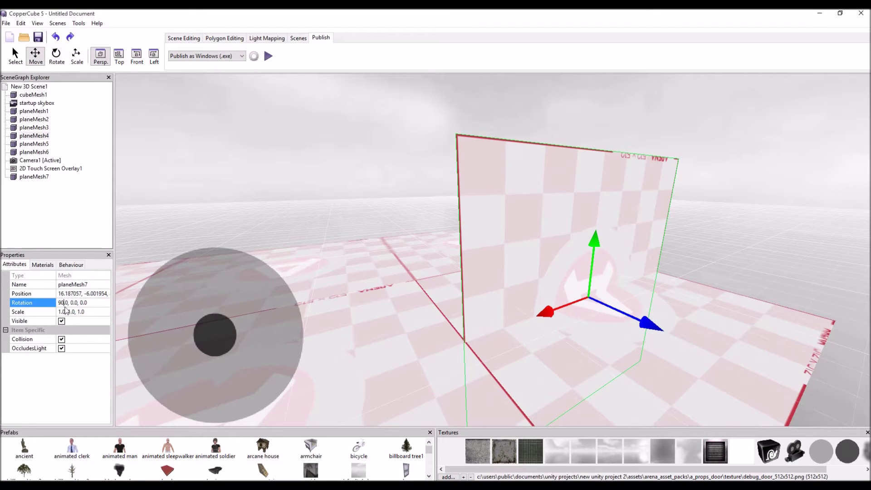
key(BackSpace)
key(BackSpace)
double_click(75, 303)
key(Right)
text(9)
key(Return)
middle_drag(160, 315, 313, 325)
right_drag(313, 326, 365, 330)
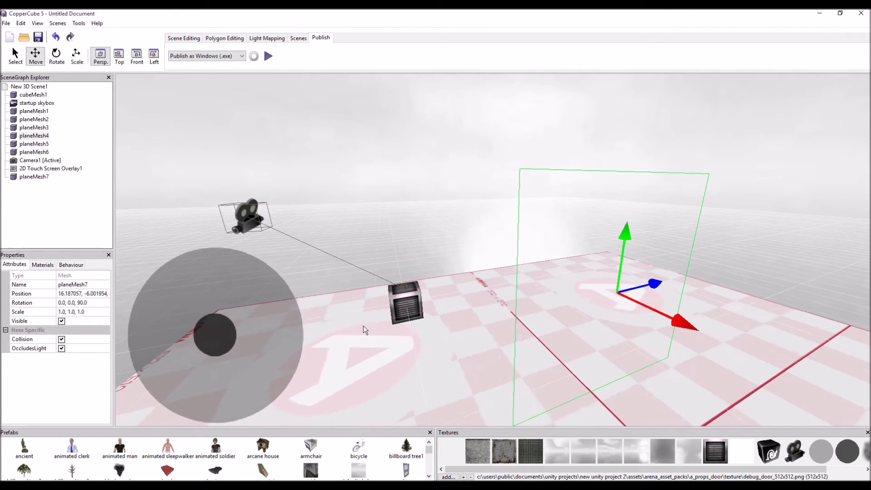
- Set the plane's Rotation to 90.0, 0.0, 90.0 and inspect its textured side
click(61, 304)
double_click(61, 303)
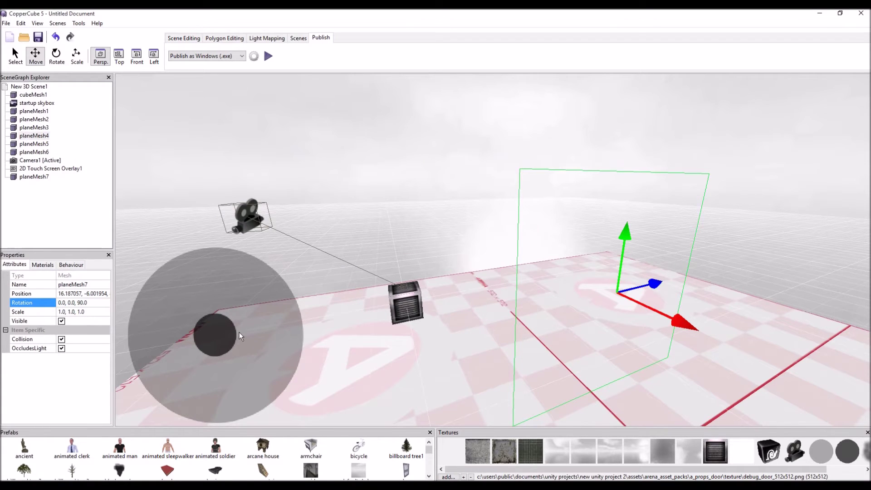
text(9)
key(Return)
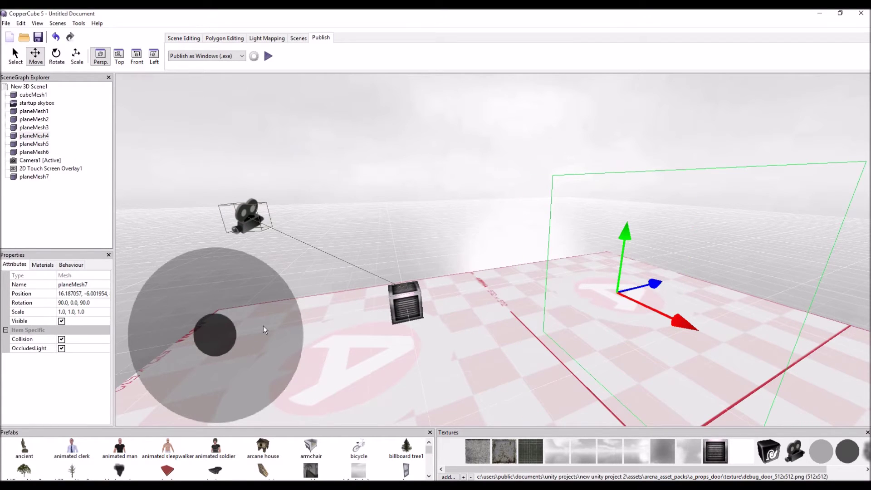
right_drag(263, 325, 340, 307)
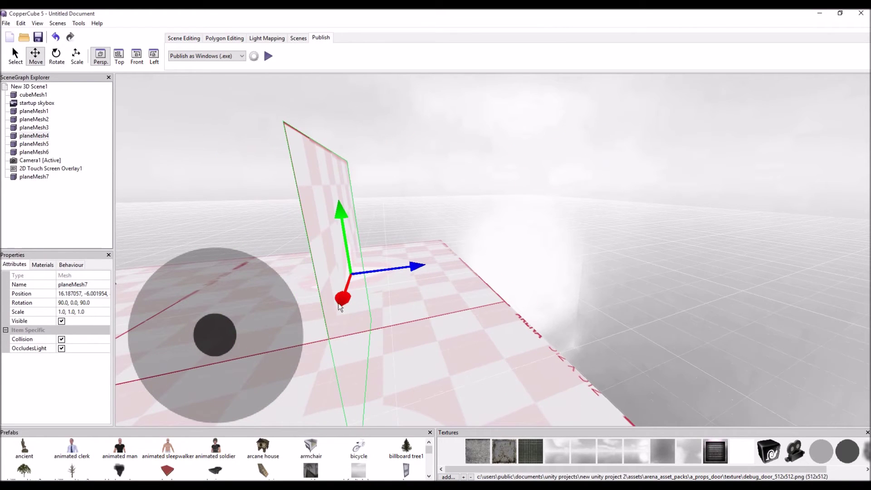
- Turn the plane's textured side around by setting its Rotation to 90.0, 180.0, 90.0
click(70, 302)
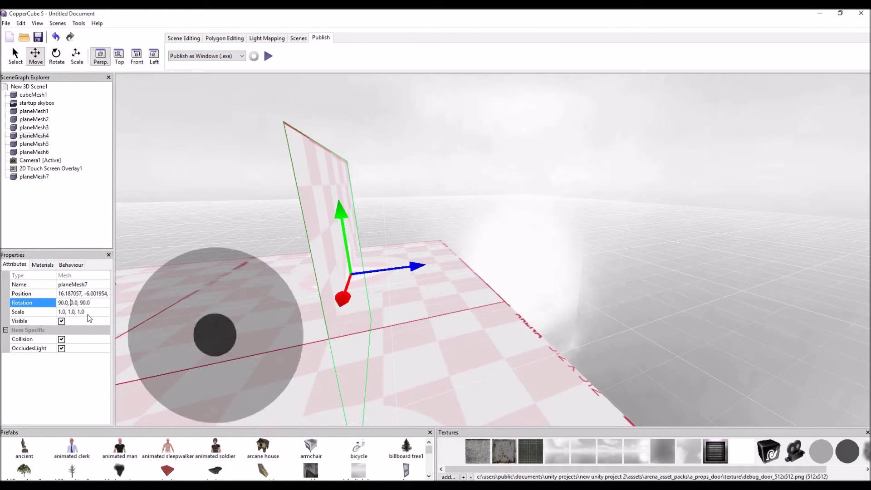
text(180)
key(Delete)
key(Return)
drag(185, 305, 565, 264)
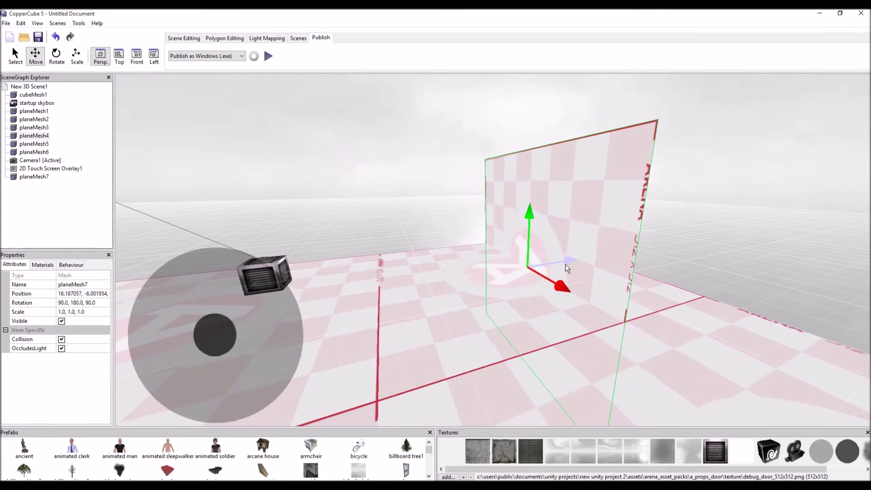
- Set the plane's Rotation to 90.0, 180.0, 0.0 and raise it to about Y 43.8 so its lower edge rests on the floor
click(92, 303)
click(89, 303)
key(BackSpace)
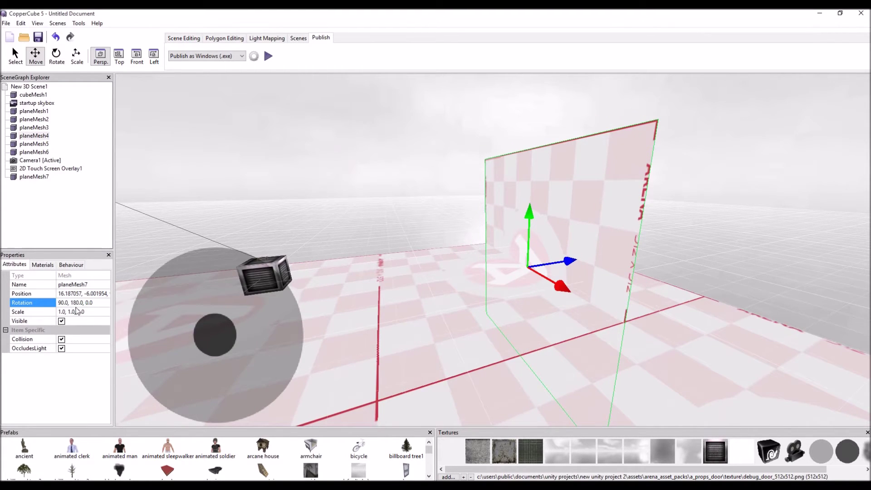
key(Return)
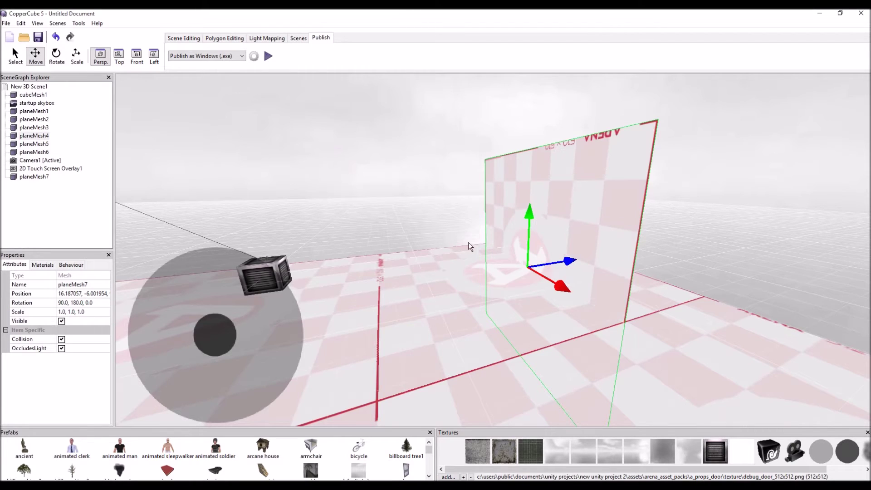
drag(529, 220, 549, 160)
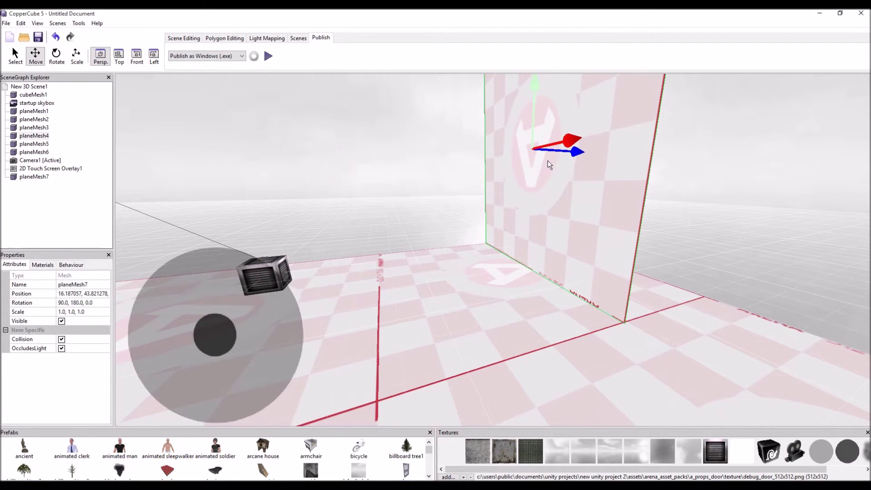
- Try a Rotation of 180.0, 180.0, 0.0 on the upright plane, and undo it
click(61, 302)
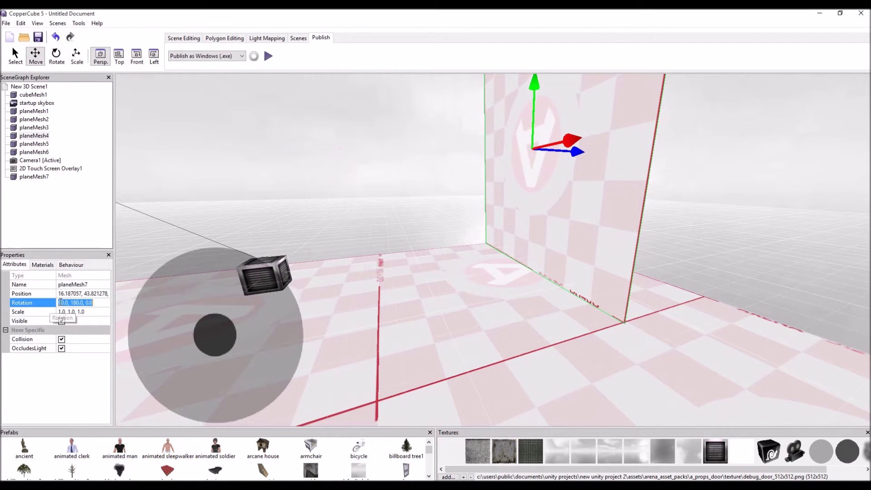
click(59, 303)
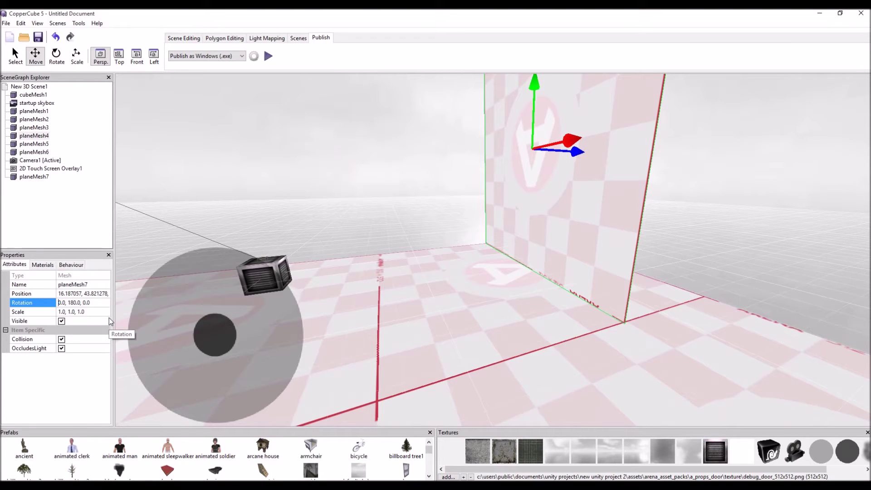
text(18)
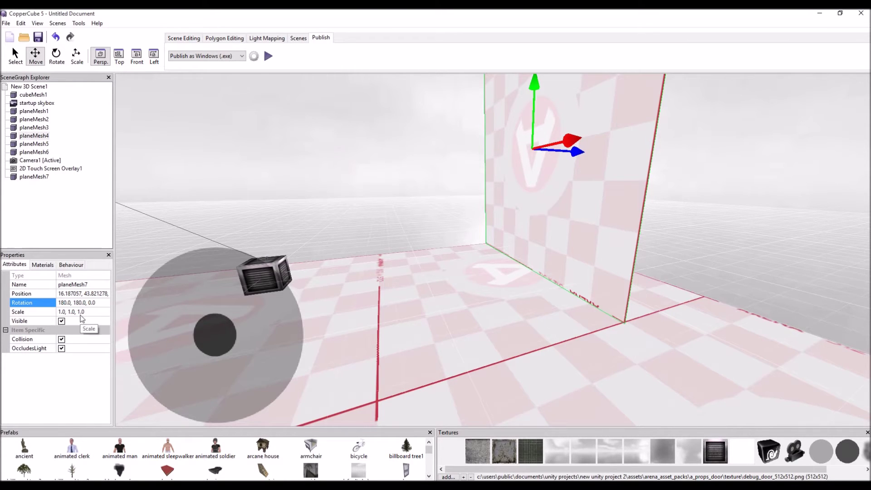
key(Return)
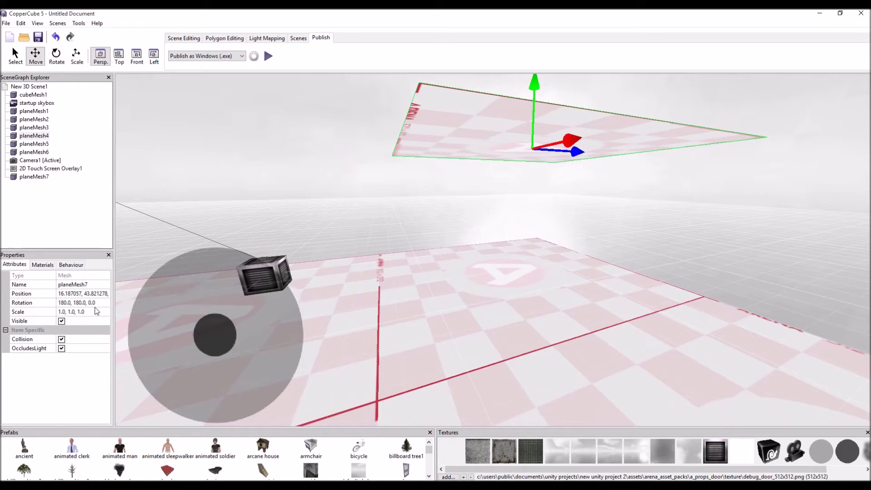
key(ctrl+z)
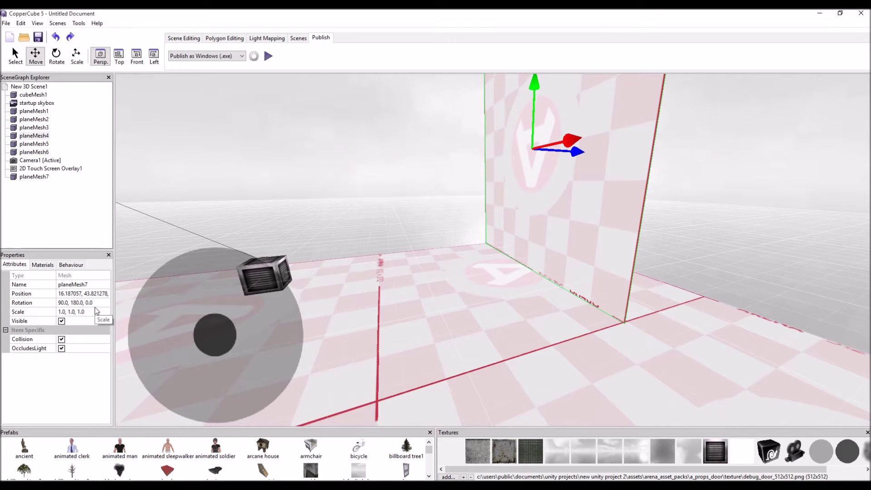
- Turn the upright plane's texture the right way up by setting its Rotation to 90.0, 180.0, 180.0
click(56, 55)
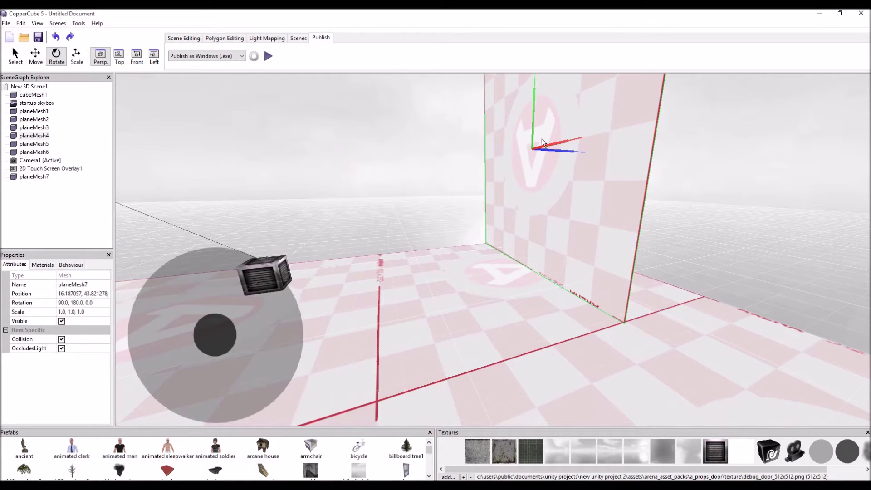
drag(559, 149, 531, 233)
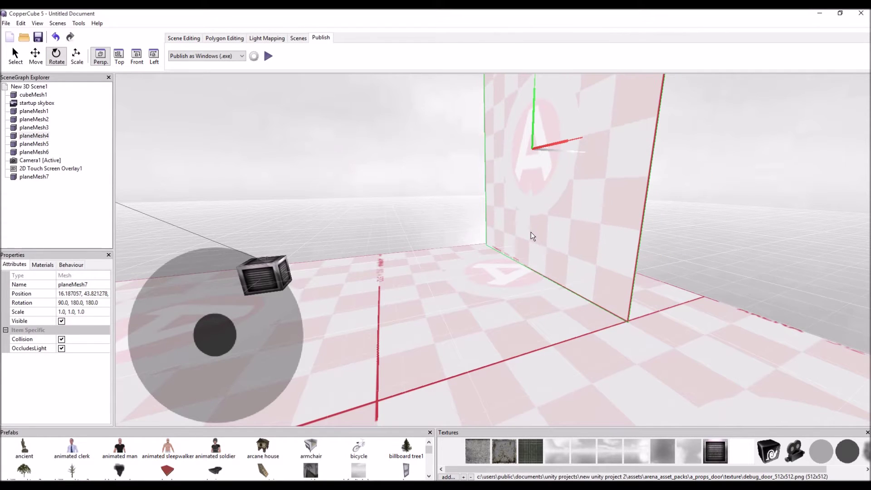
click(93, 303)
click(93, 304)
key(BackSpace)
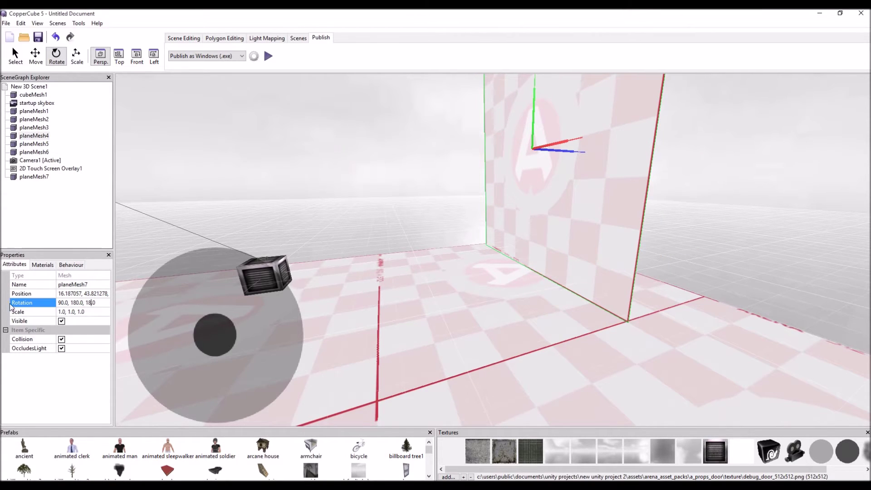
key(Return)
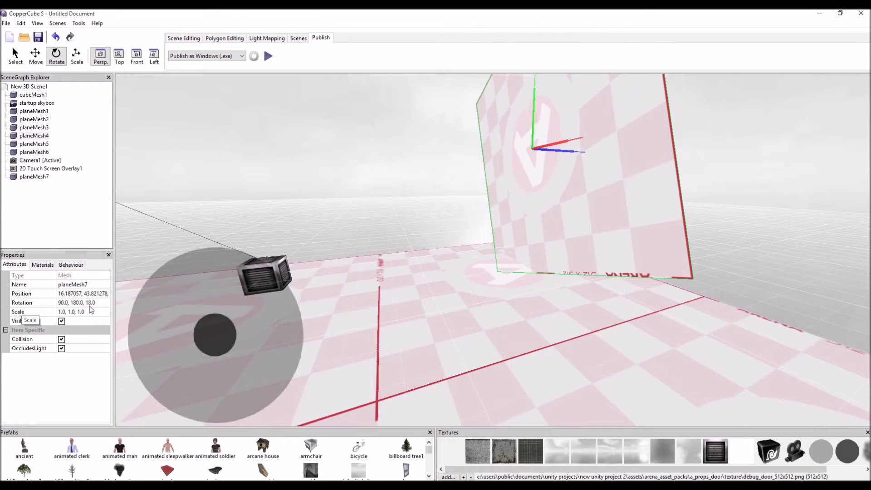
click(87, 304)
text(0)
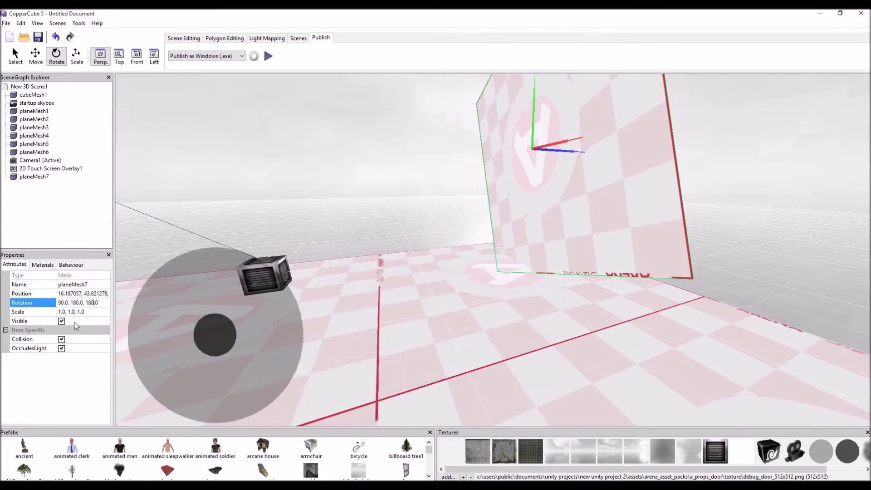
key(Return)
- Duplicate the upright plane twice along the floor edge, placing the copies at about X 116.0 and X 215.4
middle_drag(361, 251, 317, 331)
click(35, 55)
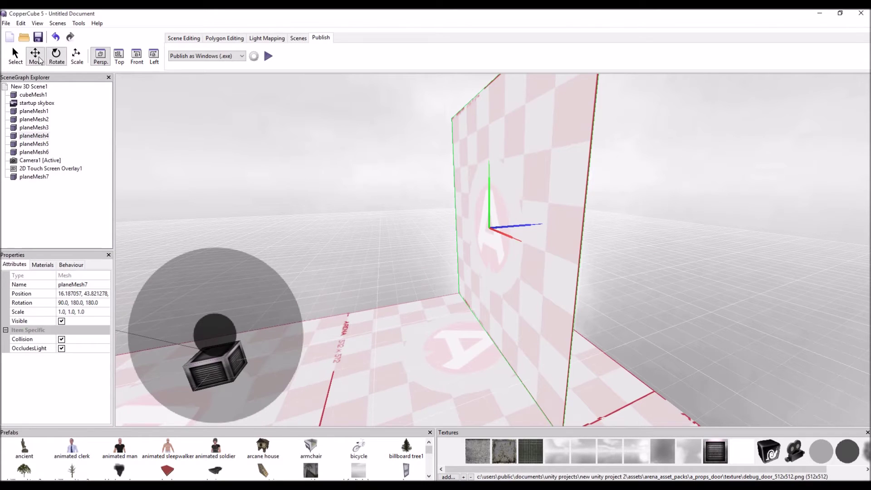
drag(532, 222, 587, 258)
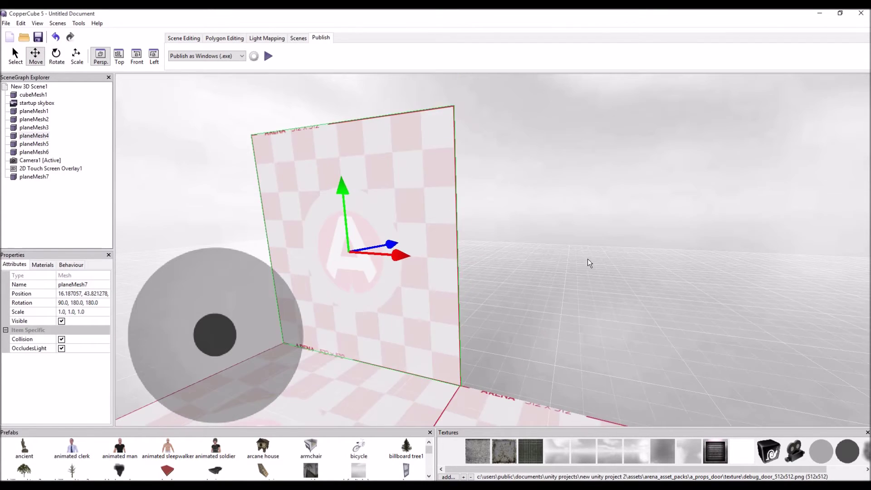
scroll(571, 255, down, 4)
key(ctrl+d)
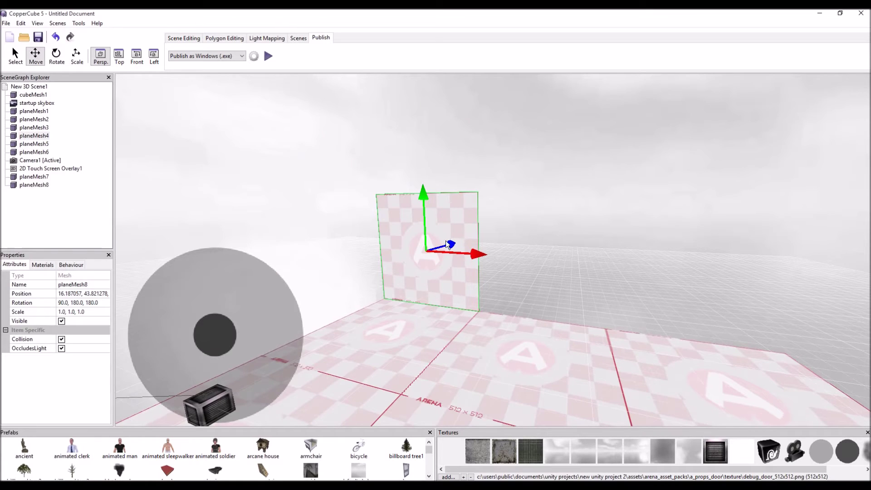
mouse_move(481, 254)
mouse_down()
mouse_move(551, 267)
mouse_move(535, 263)
mouse_up()
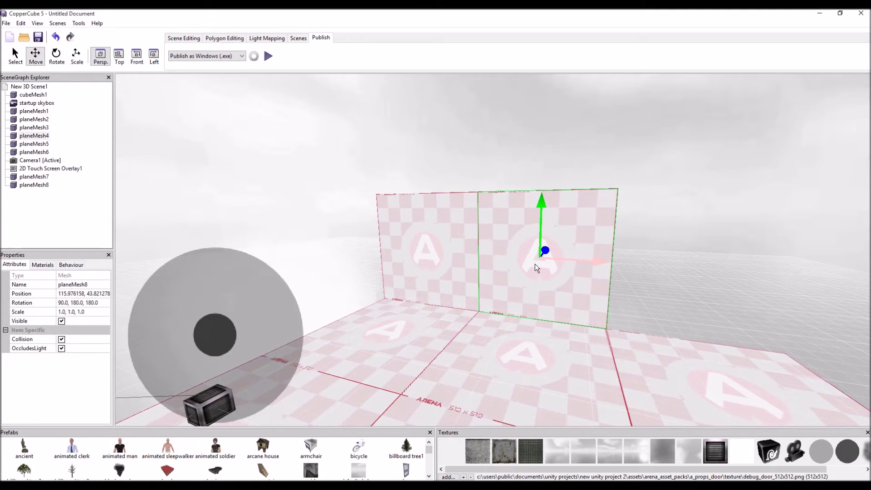
key(ctrl+d)
drag(602, 265, 658, 269)
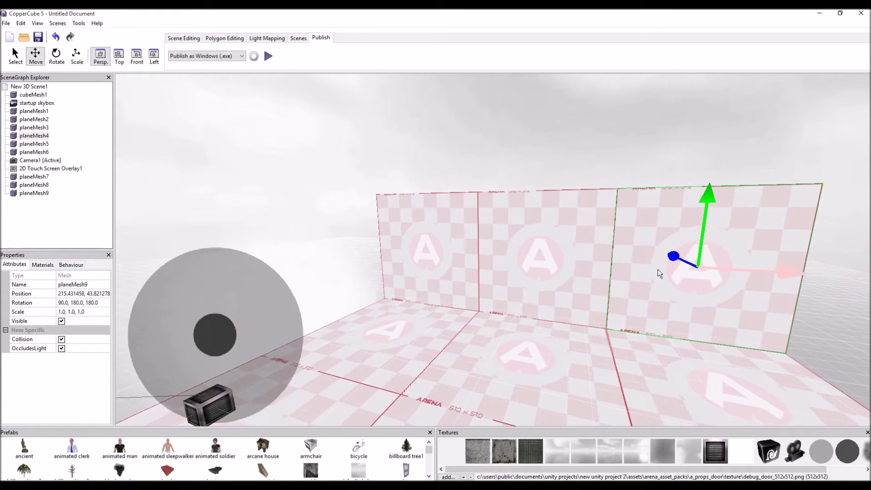
- Duplicate the end plane of the wall row, pull the copy forward, and set its Rotation to 90.0, 90.0, 180.0
mouse_move(658, 269)
right_down()
mouse_move(587, 299)
mouse_move(587, 315)
mouse_move(463, 300)
mouse_move(416, 272)
mouse_move(484, 294)
mouse_move(461, 294)
mouse_move(436, 276)
right_up()
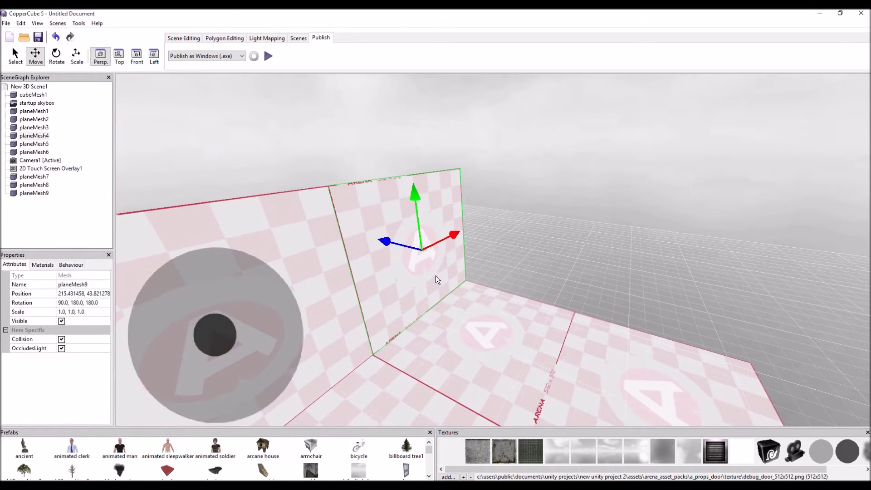
key(ctrl+d)
drag(380, 240, 408, 245)
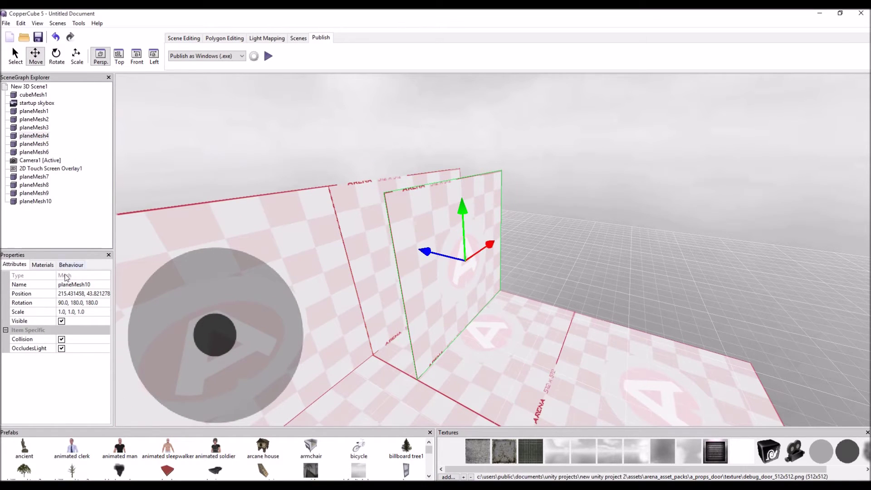
click(74, 303)
click(73, 303)
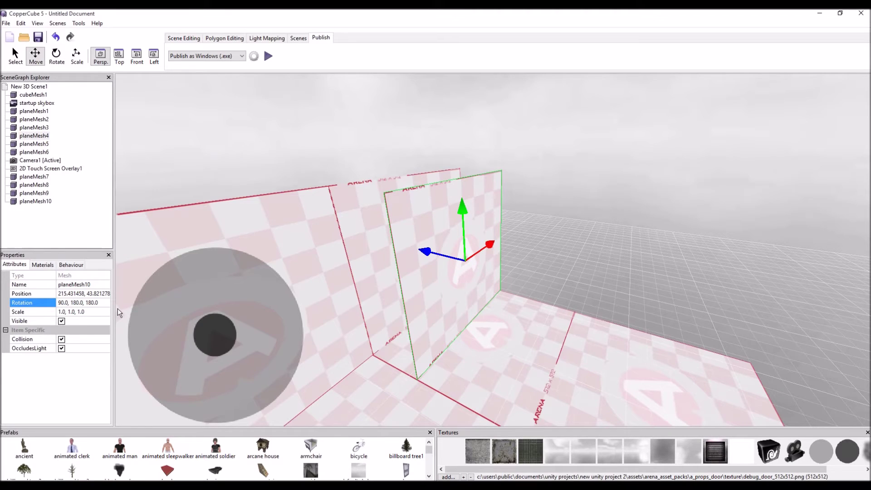
key(BackSpace)
key(BackSpace)
text(9)
key(Return)
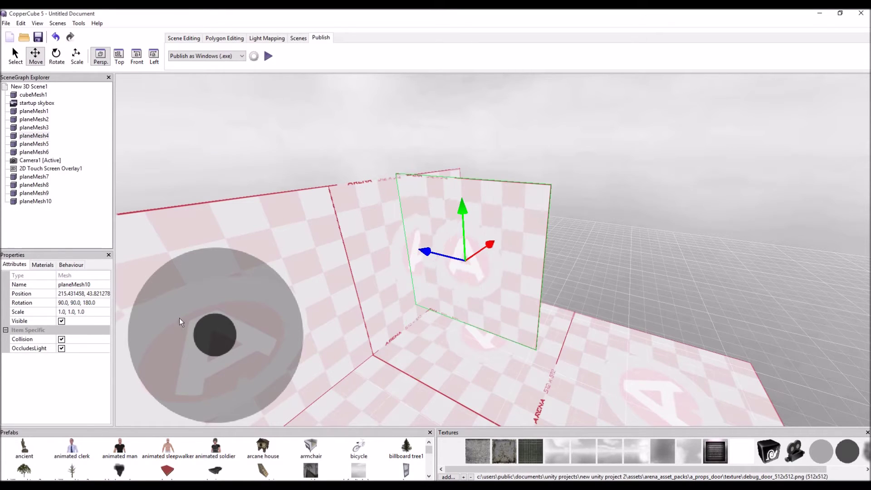
- Align the turned plane with the short floor edge at about X 264.9 and add a copy beside it to complete the end wall
scroll(502, 235, up, 3)
drag(483, 249, 525, 228)
mouse_move(452, 226)
mouse_down()
mouse_move(576, 250)
mouse_move(555, 246)
mouse_up()
key(ctrl+v)
key(Down)
key(Right)
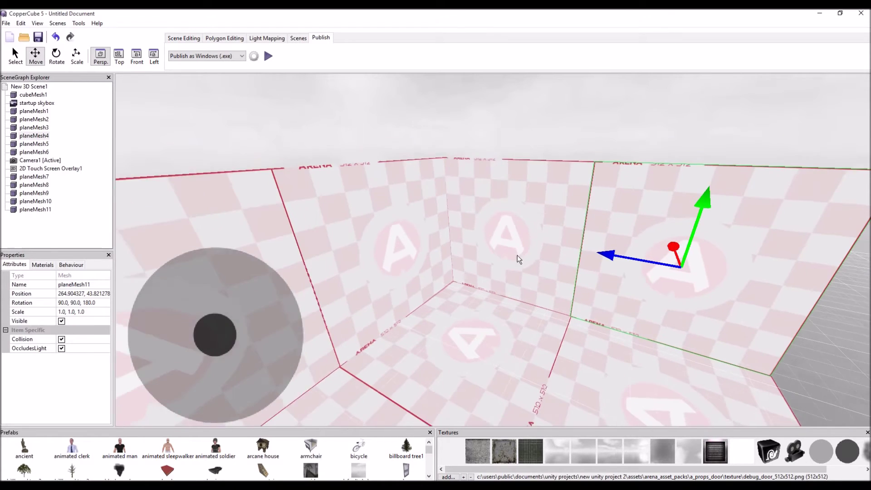
- Try a Rotation of 90.0, -90.0, 180.0 on the newest end wall plane, and undo it
click(71, 304)
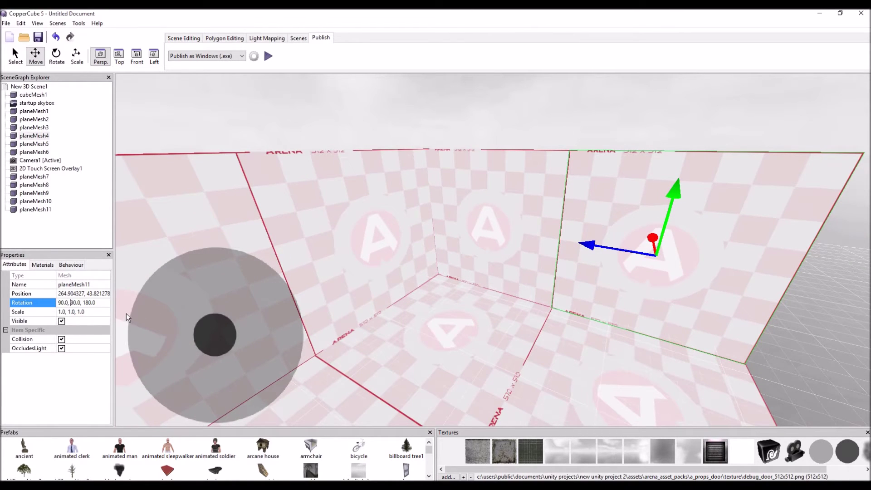
text(-)
key(Return)
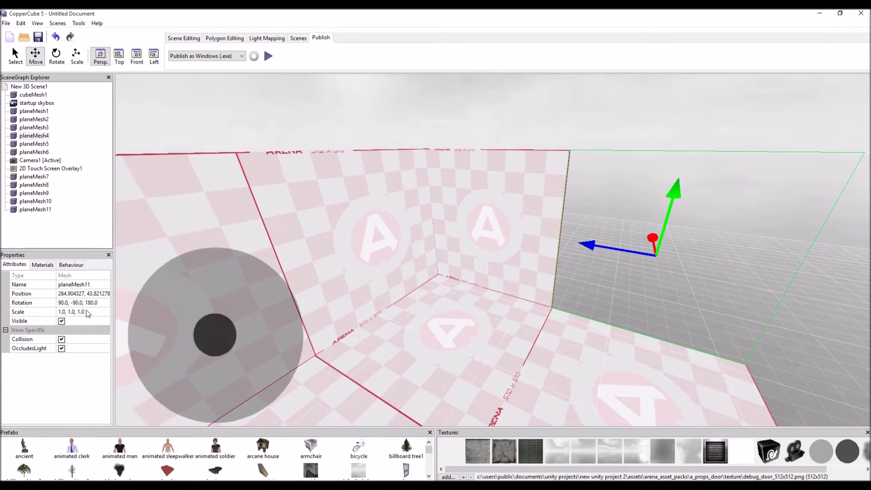
scroll(405, 312, down, 6)
right_drag(447, 315, 794, 303)
key(ctrl+z)
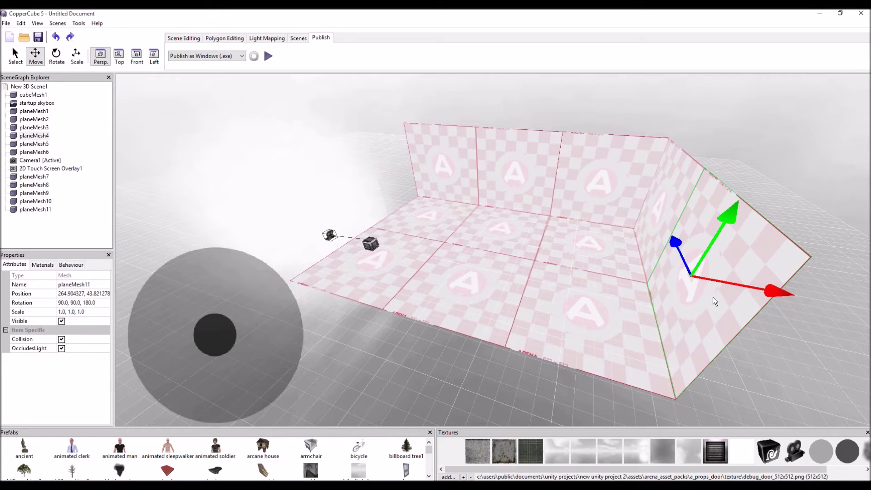
- Set the Rotation of the long wall plane nearest the corner to 90.0, -180.0, 180.0 and inspect it from outside
click(600, 195)
click(71, 303)
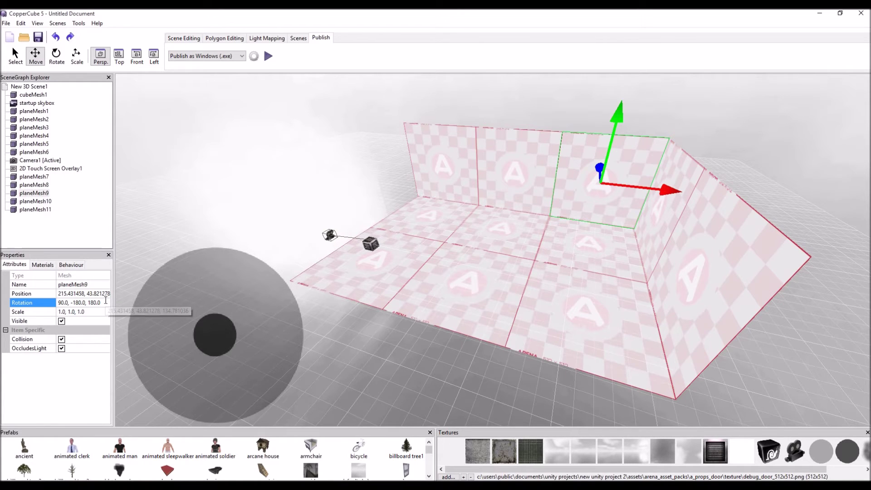
key(Return)
middle_drag(622, 166, 554, 183)
drag(554, 183, 498, 239)
drag(570, 230, 478, 225)
- Try a Rotation of 90.0, -10.0, 0.0 on the corner plane while moving it across the floor, and undo it
click(76, 303)
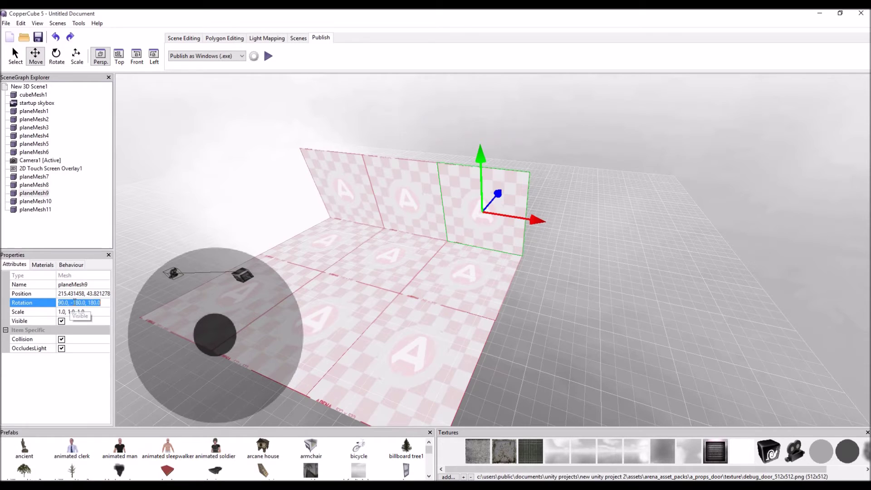
text(-10.0, 0.0, 0.0)
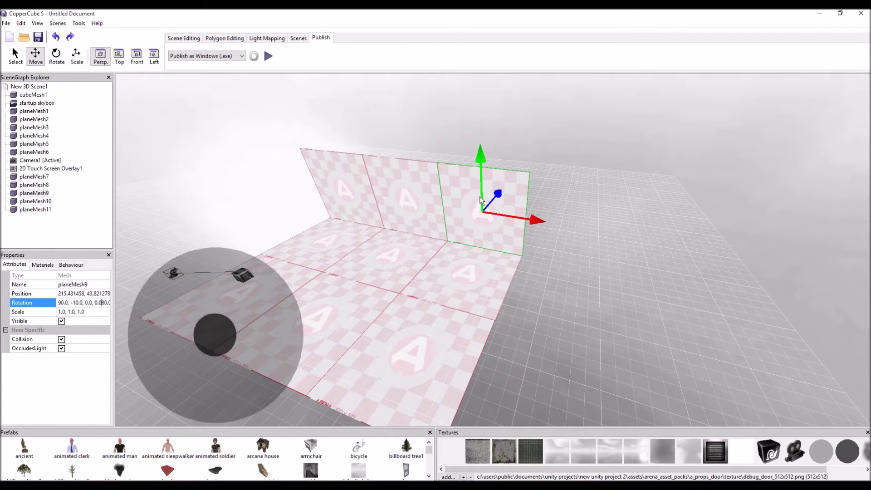
drag(498, 193, 431, 256)
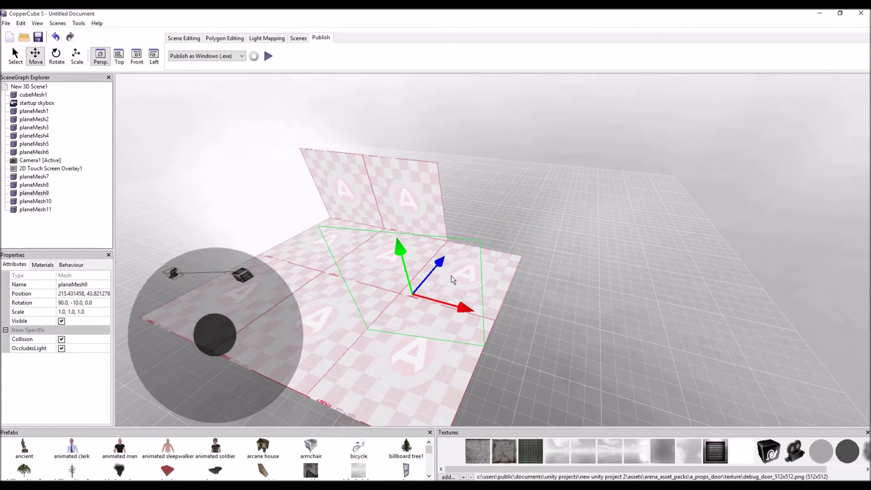
key(ctrl+z)
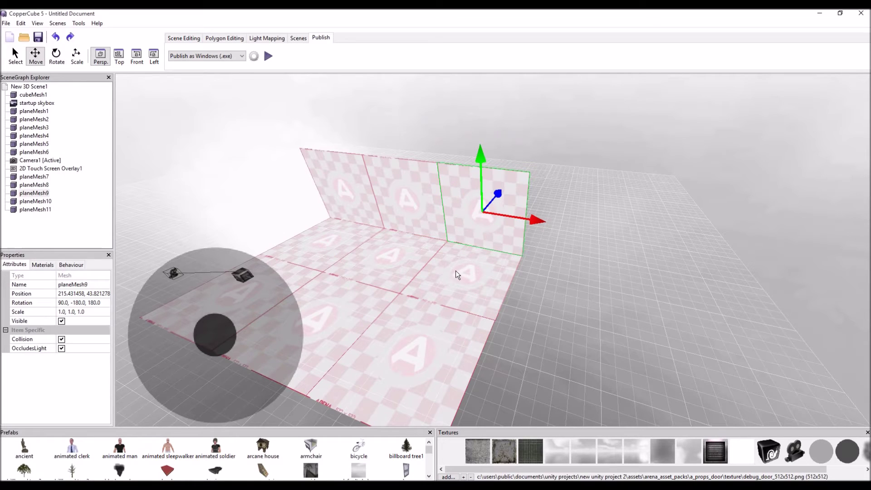
- Duplicate the corner plane of the long wall and move the copy across the floor toward the open long side
key(ctrl+v)
drag(498, 195, 429, 272)
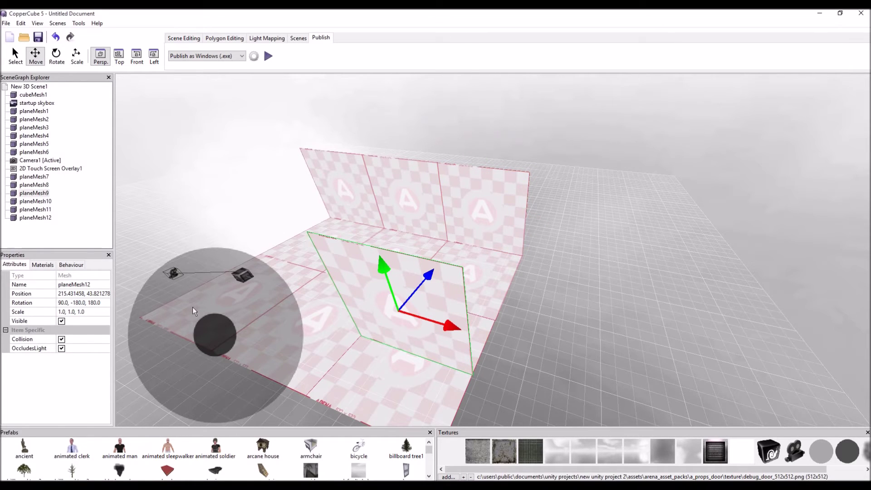
- Try a Rotation of 90.0, 180.0, 180.0 on the copied plane, and undo it
click(75, 303)
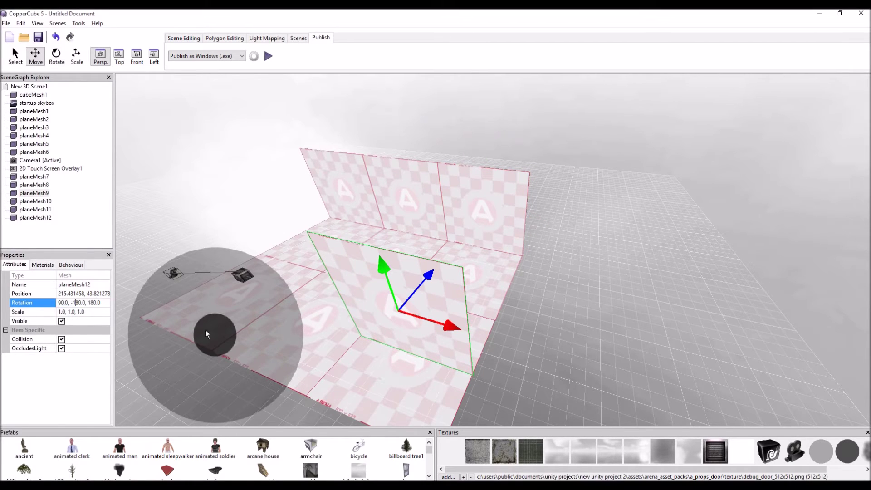
key(BackSpace)
click(92, 312)
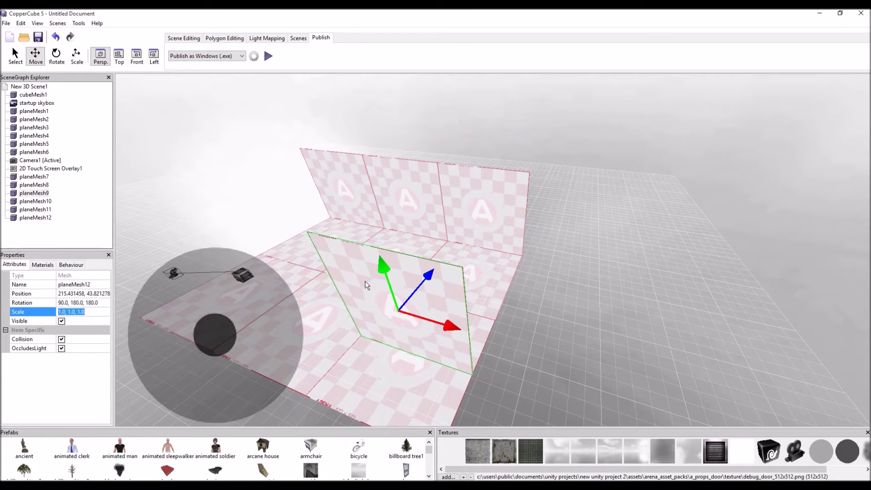
key(ctrl+z)
- Flip the copied plane inward by setting its Rotation to -90.0, -180.0, 180.0 and align it with the open long floor edge
click(62, 304)
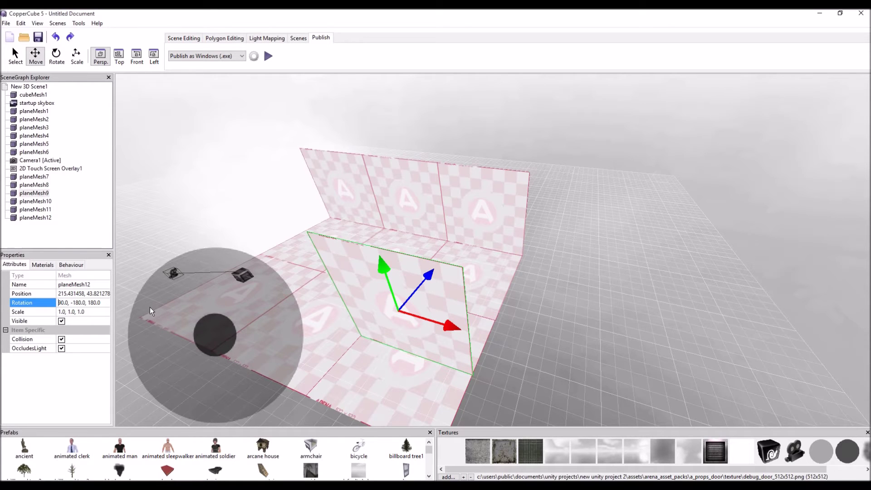
text(-)
key(Return)
drag(452, 283, 453, 239)
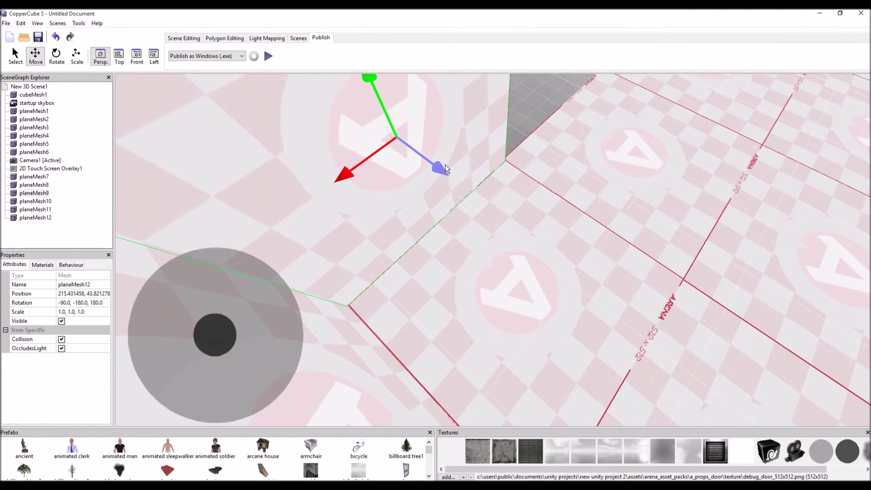
right_drag(446, 164, 466, 216)
- Complete the second long wall by duplicating the flipped plane twice, placing the copies at about X 116.3 and X 16.3
key(ctrl+d)
drag(370, 202, 436, 217)
right_drag(428, 268, 445, 268)
key(ctrl+d)
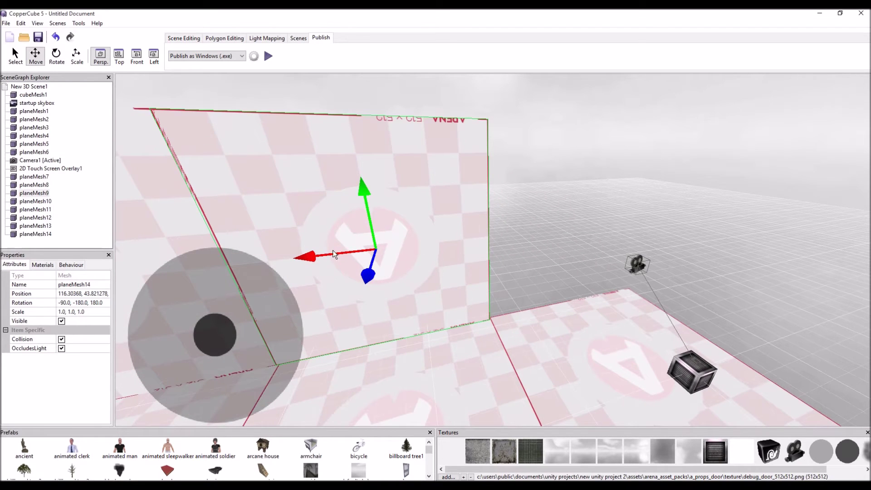
drag(311, 256, 407, 255)
right_drag(405, 251, 485, 314)
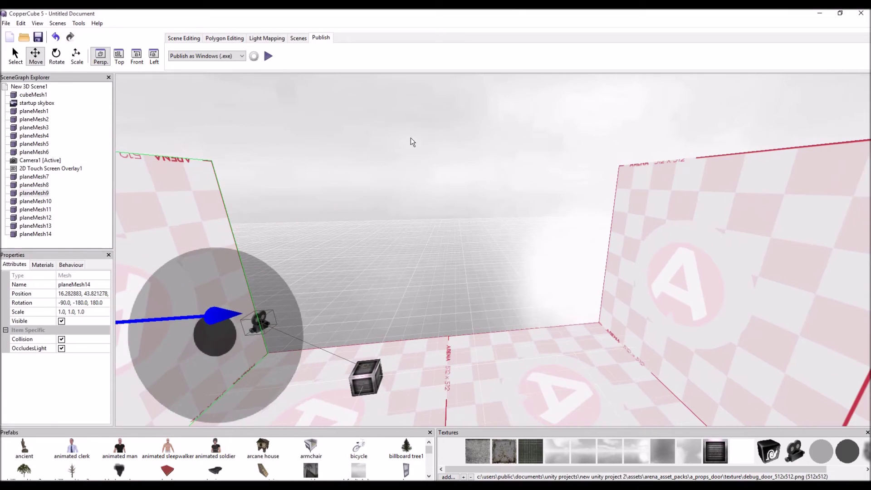
right_drag(396, 228, 526, 230)
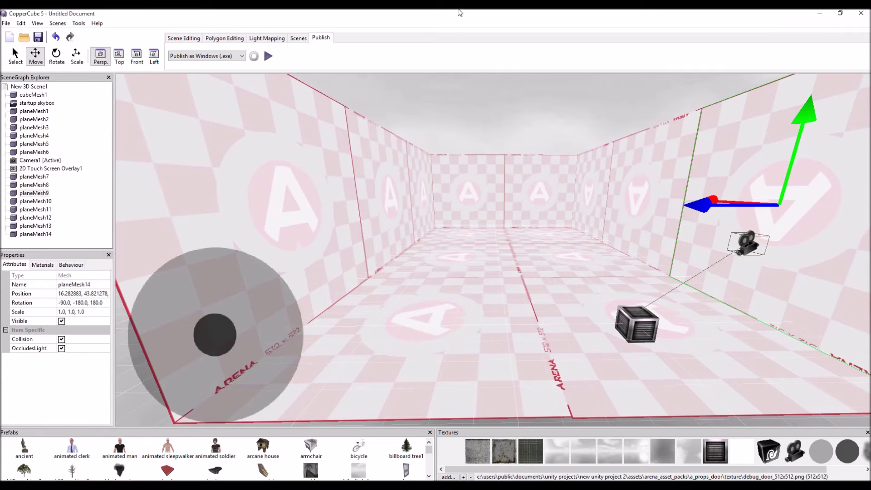
- Test the game as a Windows application, steer the cube with the on-screen touch joystick, and close the test window
click(270, 57)
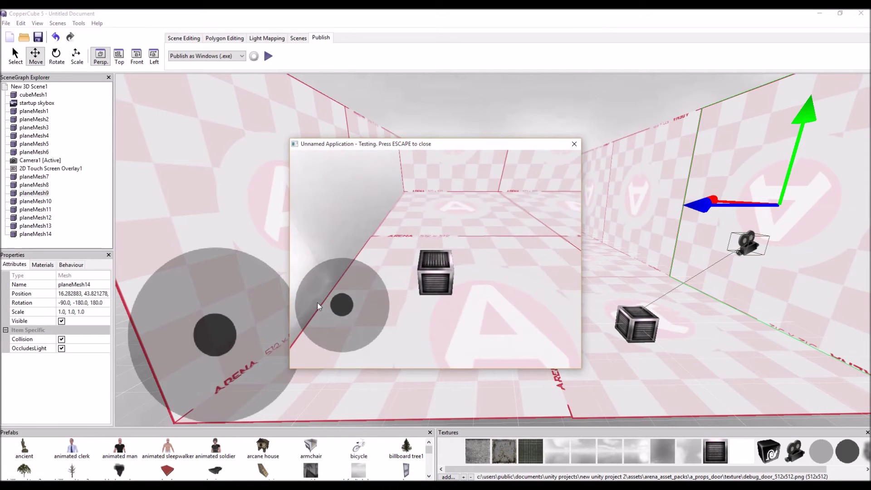
mouse_move(339, 303)
mouse_down()
mouse_move(358, 340)
mouse_move(335, 275)
mouse_move(347, 273)
mouse_move(356, 361)
mouse_up()
click(573, 144)
- Add the Collide when moved behaviour to the player cube
drag(645, 264, 548, 277)
scroll(548, 276, up, 3)
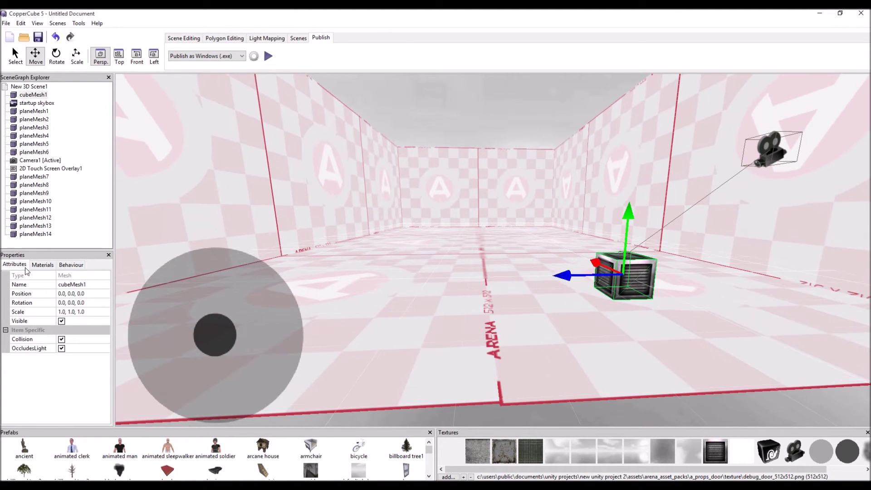
click(72, 266)
click(6, 277)
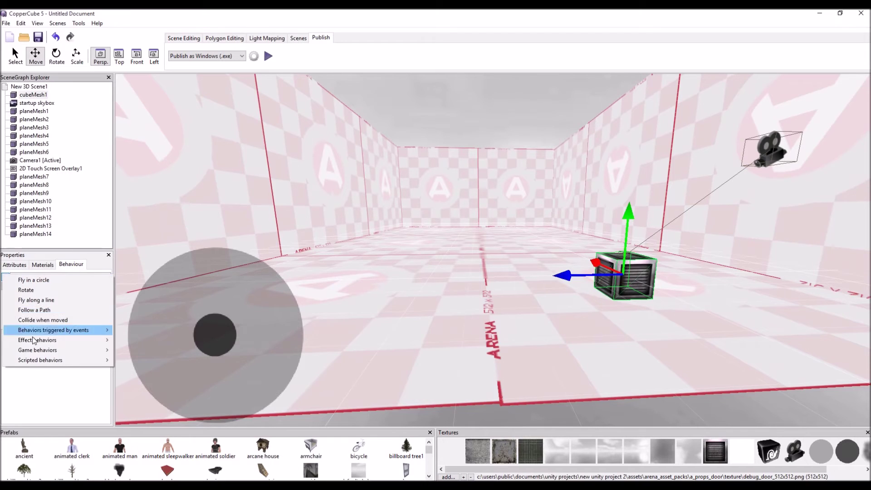
click(51, 320)
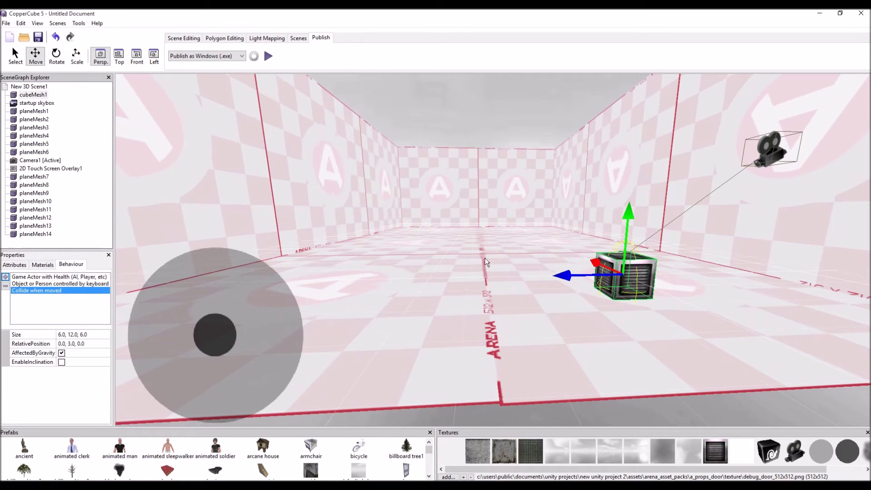
- Set the collision Size of the cube's Collide when moved behaviour to 6.0, 6.0, 6.0
drag(485, 258, 455, 235)
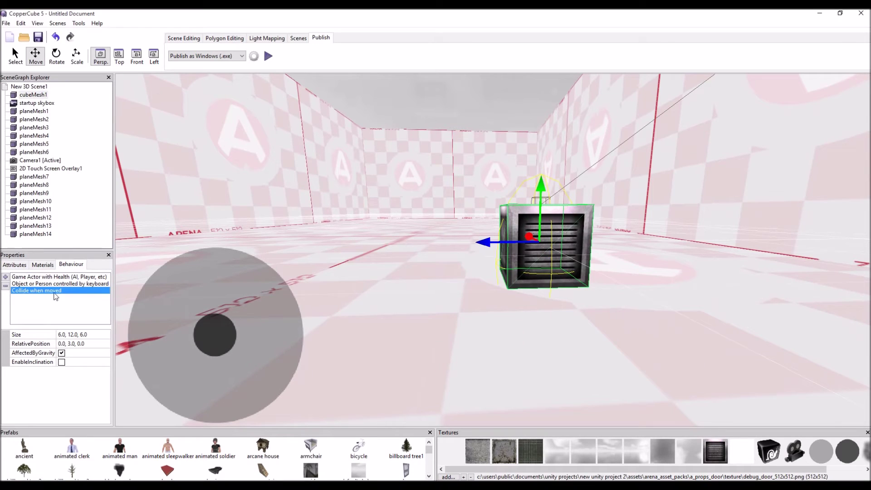
click(71, 334)
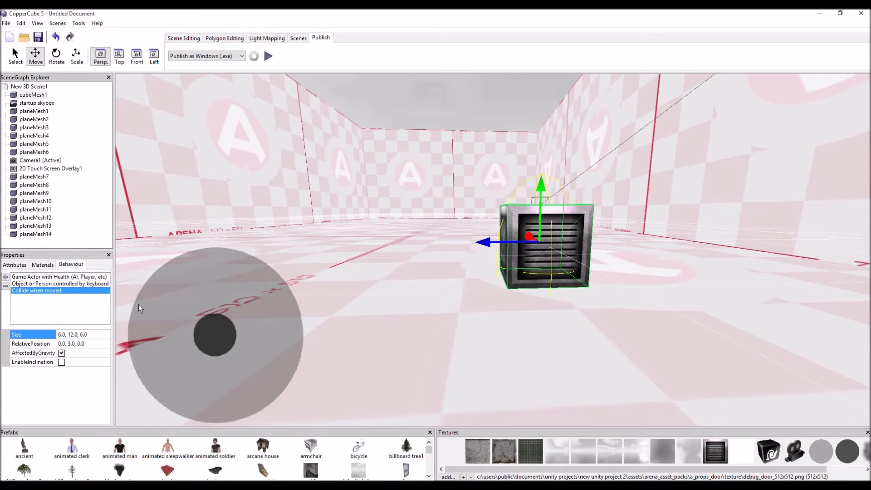
key(BackSpace)
key(BackSpace)
text(6.)
key(Return)
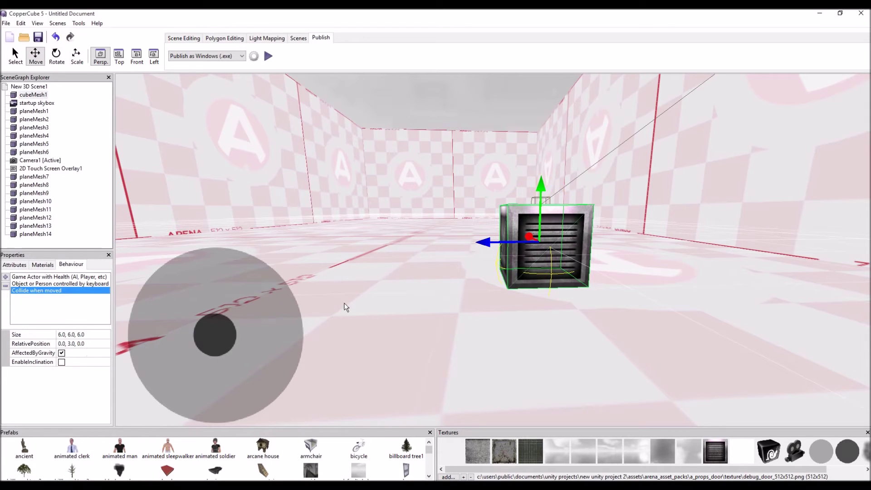
- Raise the player cube slightly above the floor along its vertical axis
drag(536, 186, 543, 173)
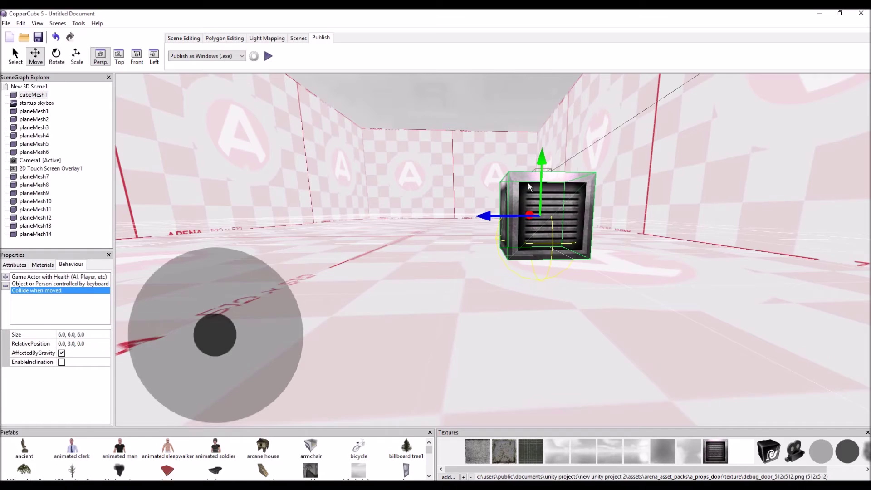
middle_drag(476, 189, 485, 159)
drag(490, 135, 490, 141)
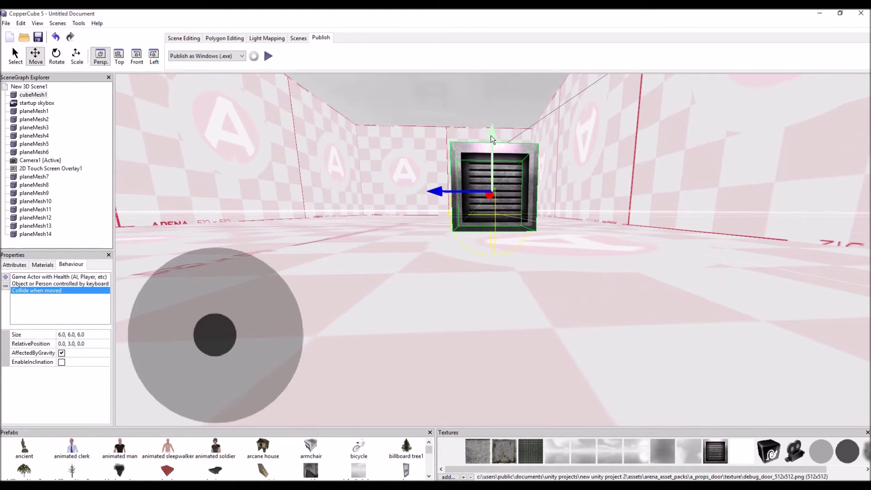
- Set the RelativePosition of the cube's collision volume to 0.0, 0.0, 0.0
click(68, 344)
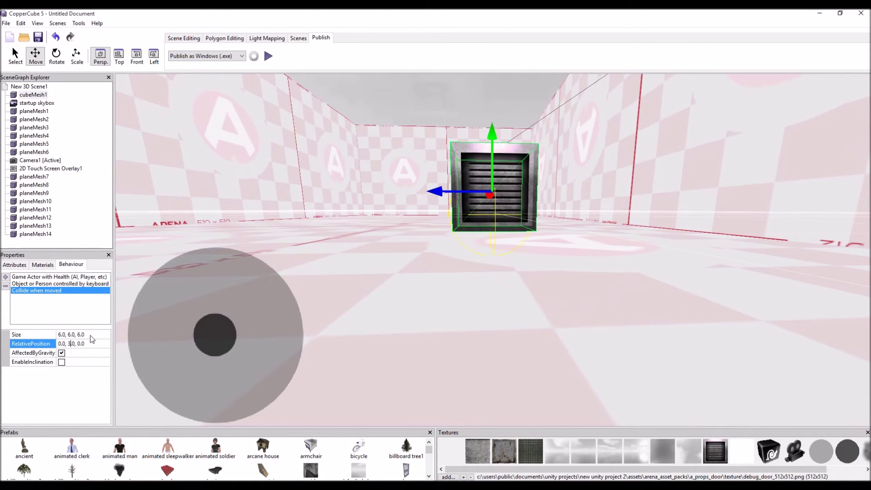
key(BackSpace)
text(0)
key(Return)
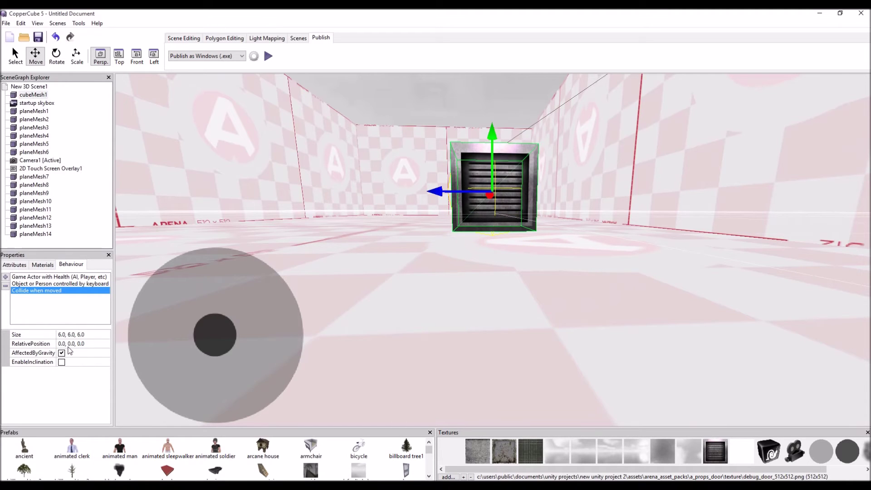
- Set the cube's collision Size to 7.0, 7.0, 7.0
click(61, 335)
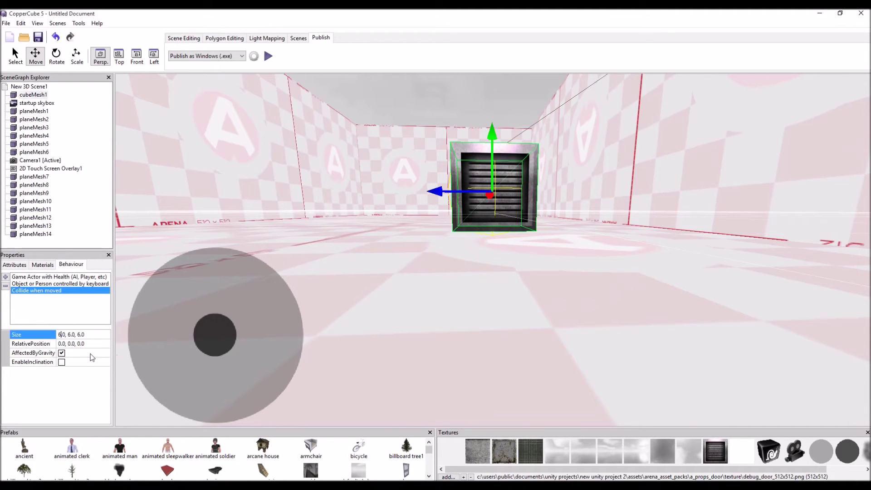
key(BackSpace)
text(7)
key(Right)
key(Right)
key(Right)
key(Right)
key(Right)
key(BackSpace)
text(7)
key(Right)
key(Right)
key(Right)
key(Right)
key(Right)
key(BackSpace)
text(7)
click(87, 354)
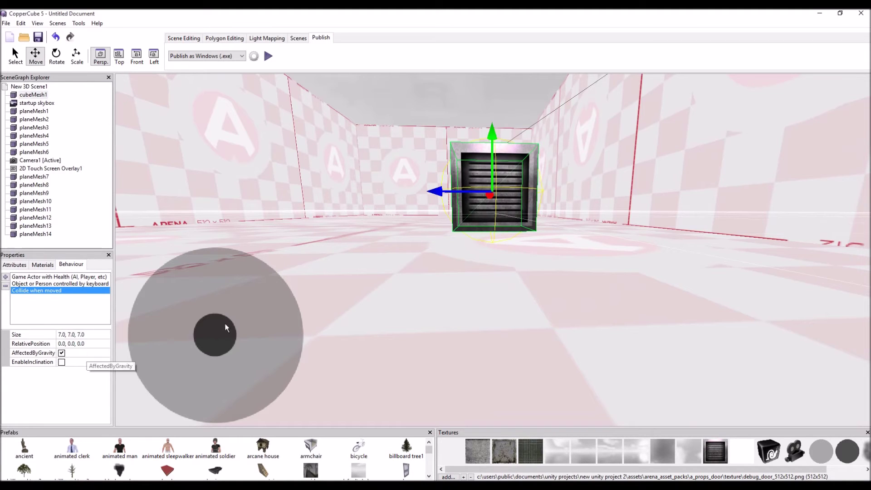
- Run the Windows test again to check the cube's collision with the floor and walls, and close the test window
middle_drag(396, 243, 393, 249)
right_drag(393, 249, 407, 233)
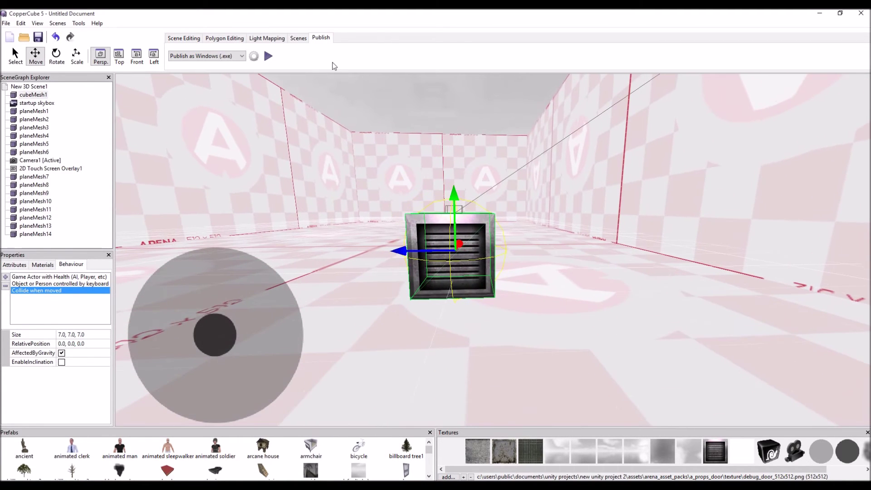
click(268, 56)
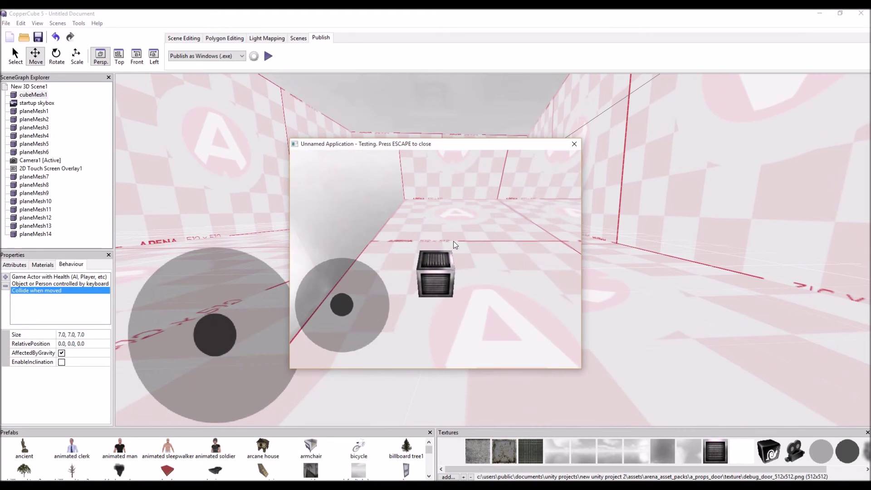
mouse_move(341, 304)
mouse_down()
mouse_move(352, 284)
mouse_move(331, 268)
mouse_move(381, 273)
mouse_move(394, 260)
mouse_move(352, 274)
mouse_move(376, 290)
mouse_move(357, 285)
mouse_move(290, 300)
mouse_move(303, 309)
mouse_move(334, 295)
mouse_move(343, 276)
mouse_move(352, 280)
mouse_move(345, 338)
mouse_up()
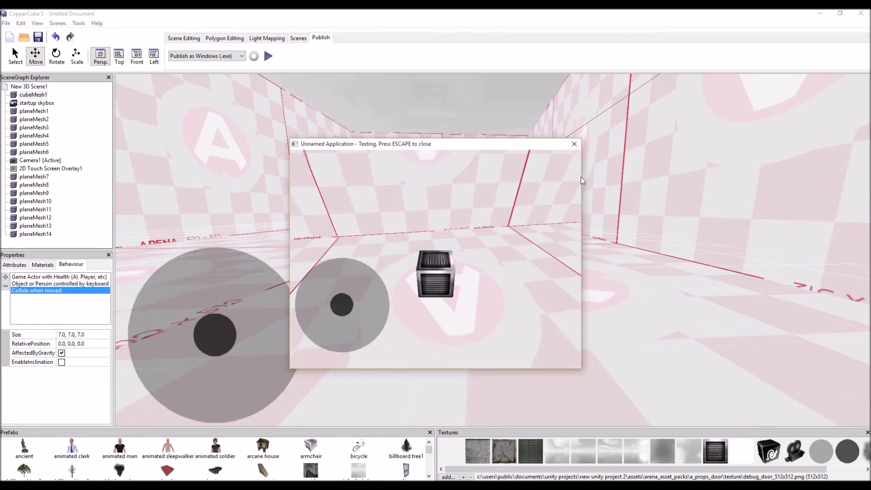
click(574, 144)
click(221, 57)
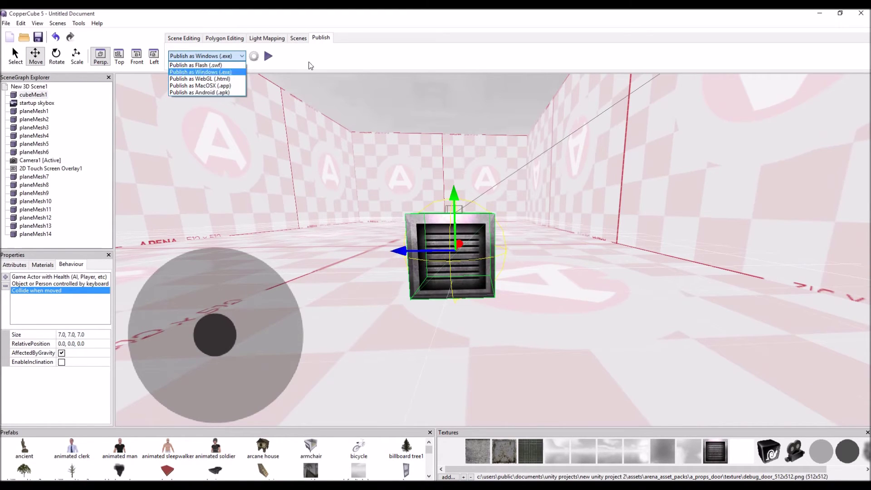
click(202, 72)
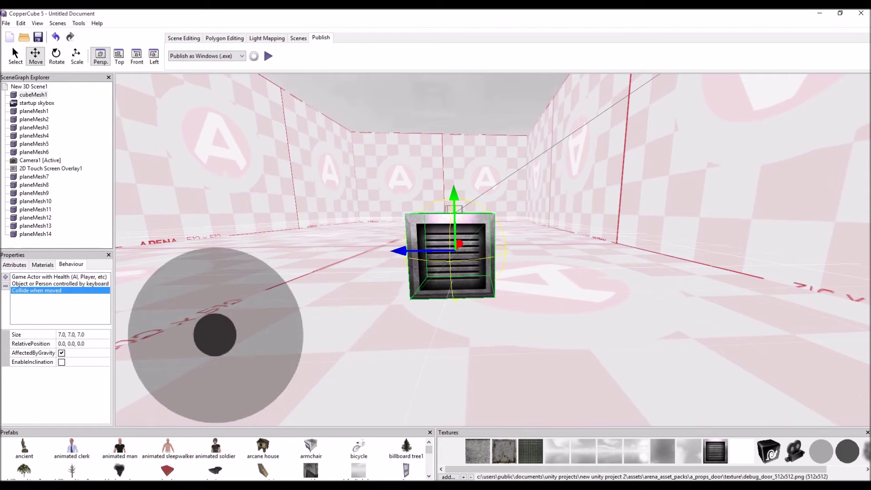
click(187, 40)
click(318, 40)
- Open the publishing settings and review the Android options, including the Orientation choices
click(254, 56)
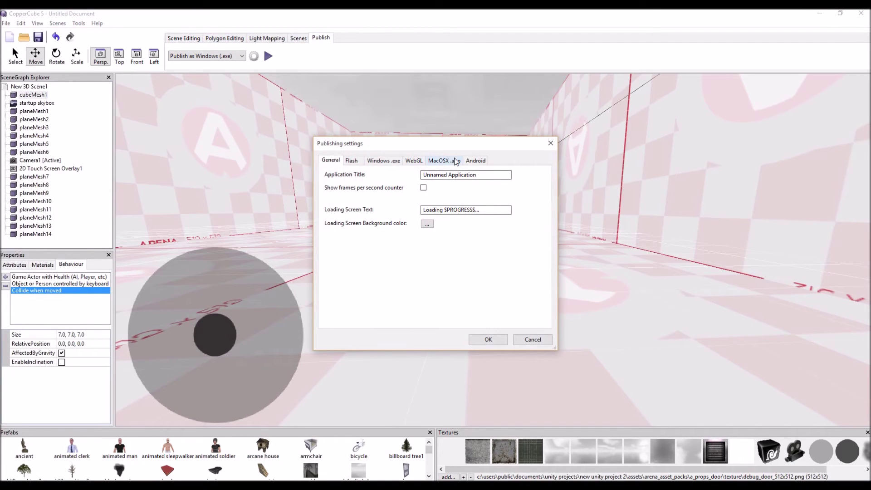
click(475, 161)
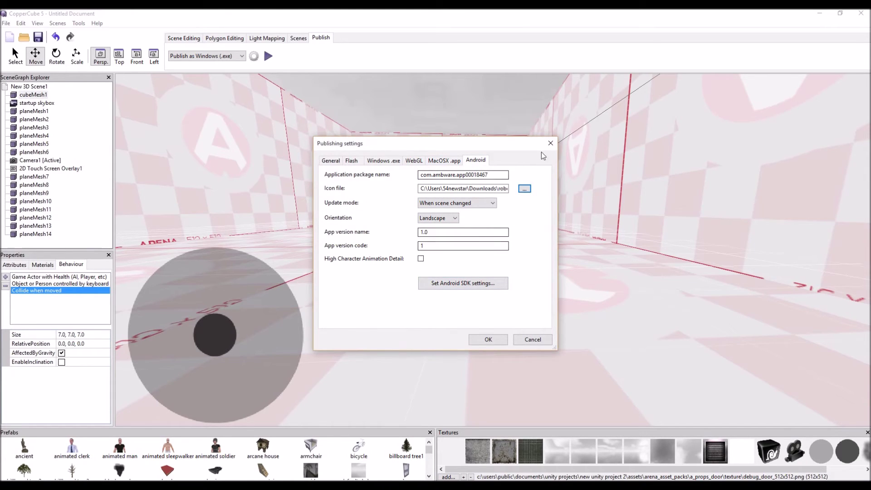
click(440, 217)
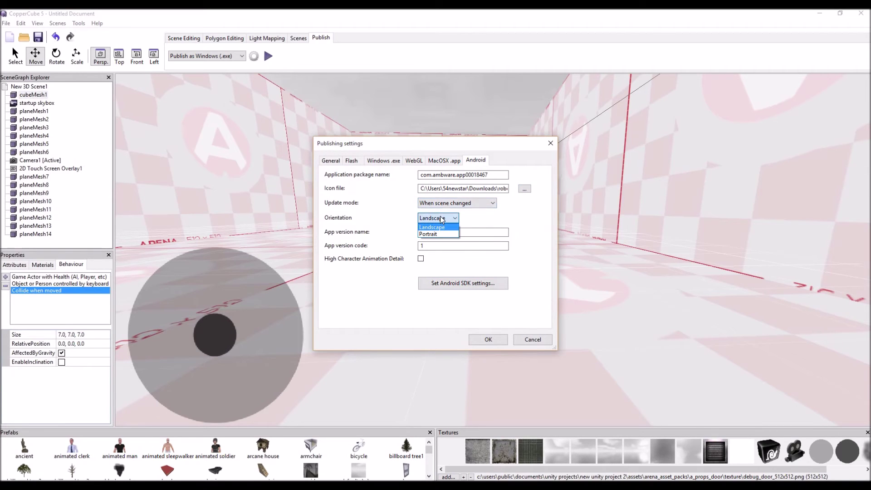
click(441, 219)
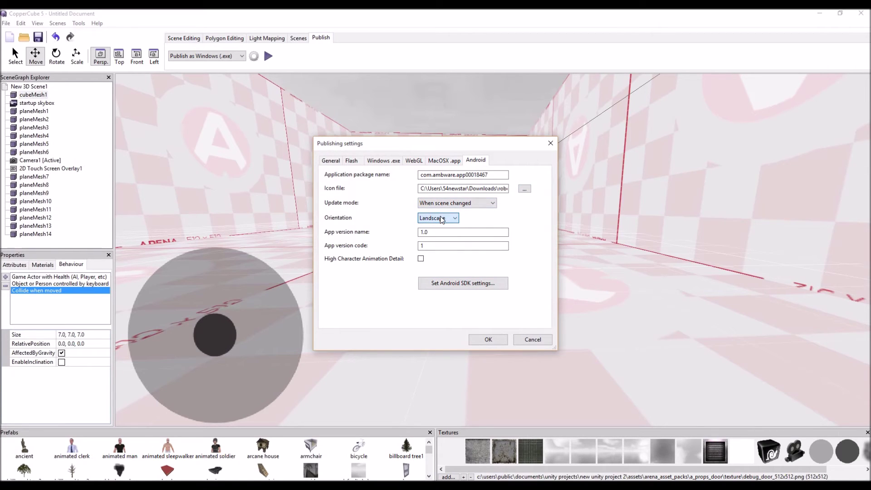
click(420, 259)
- Examine the Android SDK settings, including the Java SDK, Android SDK and keystore directories, and close the options
click(497, 285)
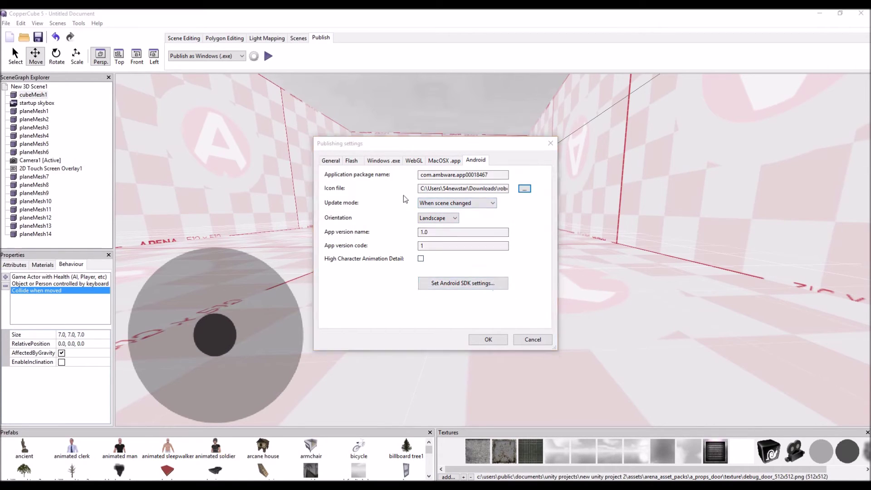
click(351, 192)
click(417, 191)
click(458, 191)
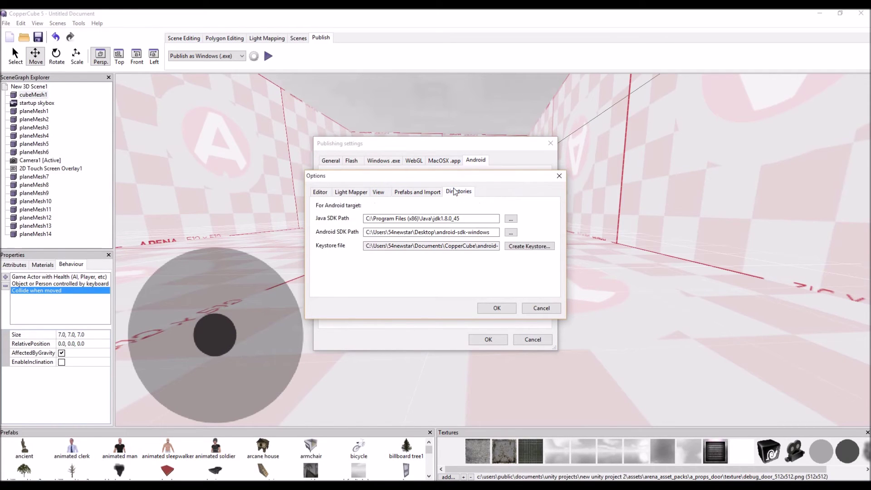
click(320, 192)
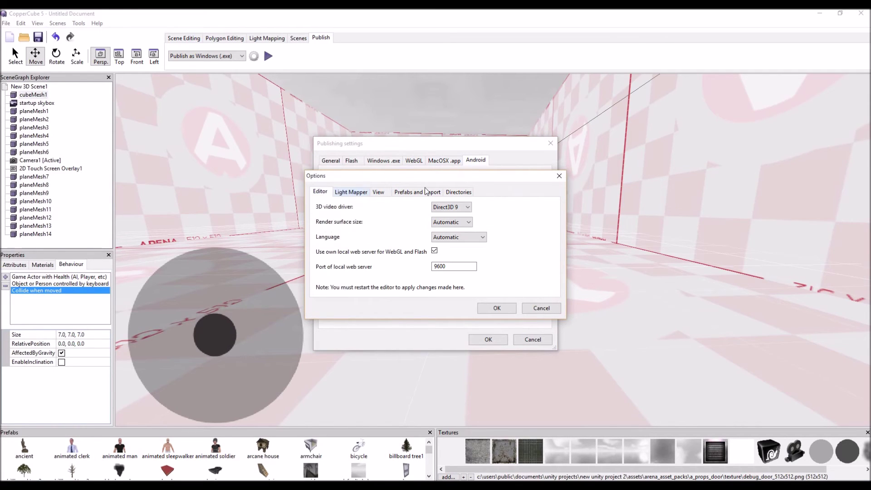
click(560, 176)
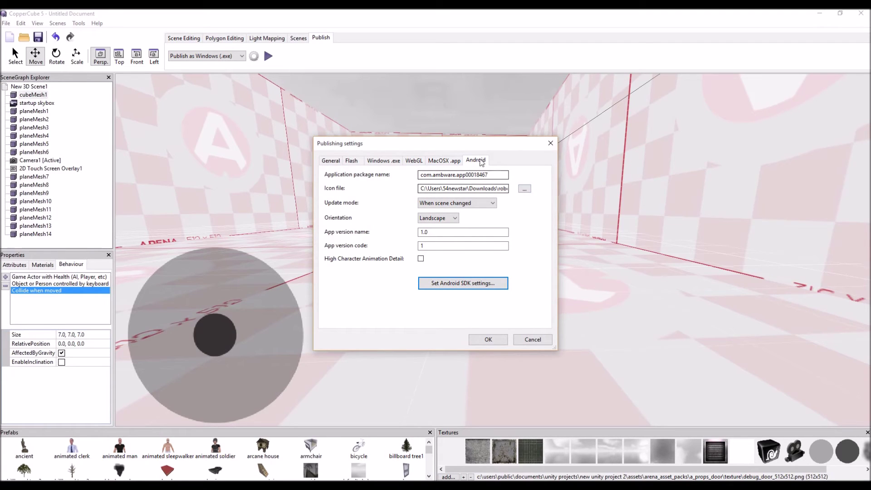
- Look through the publishing settings of the other target platforms and the general application settings
click(454, 161)
click(418, 161)
click(347, 162)
click(340, 161)
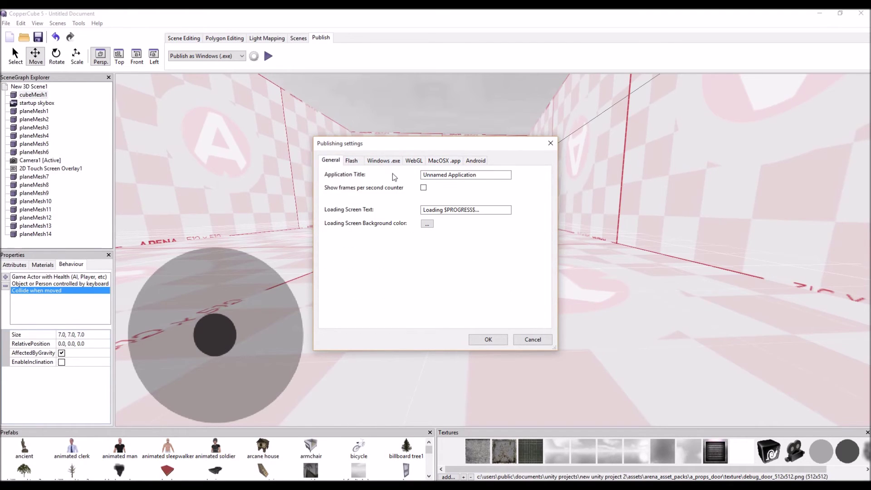
- Check the Android Orientation and Update mode choices and accept the publishing settings
click(476, 163)
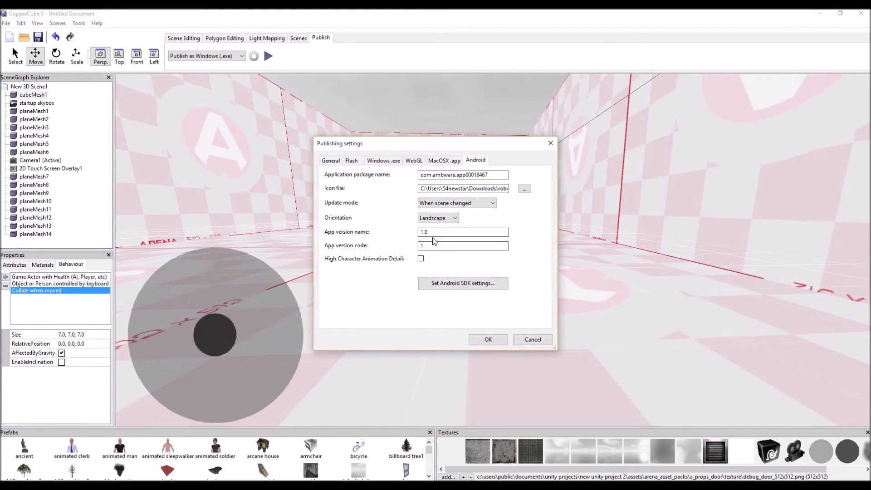
click(444, 219)
click(445, 226)
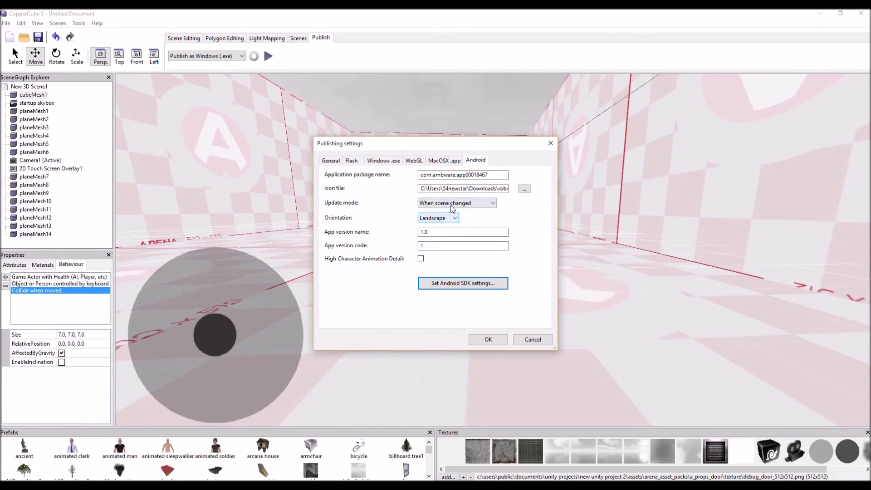
click(452, 204)
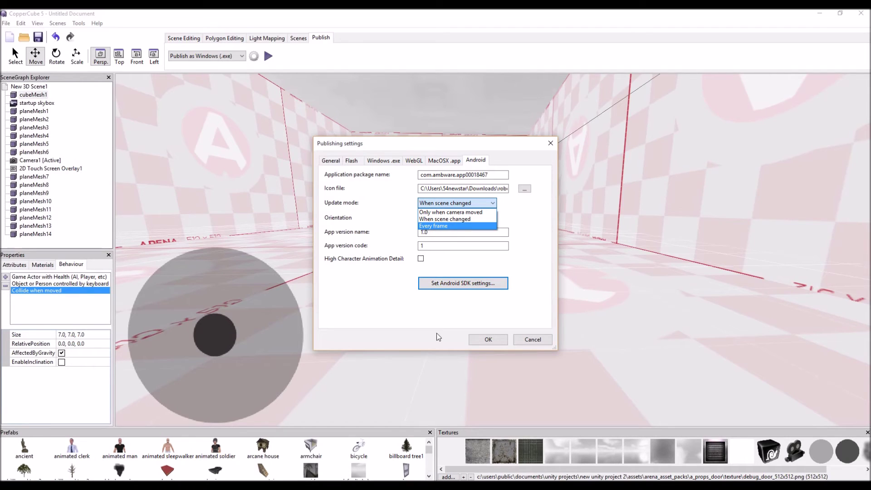
click(487, 340)
click(487, 340)
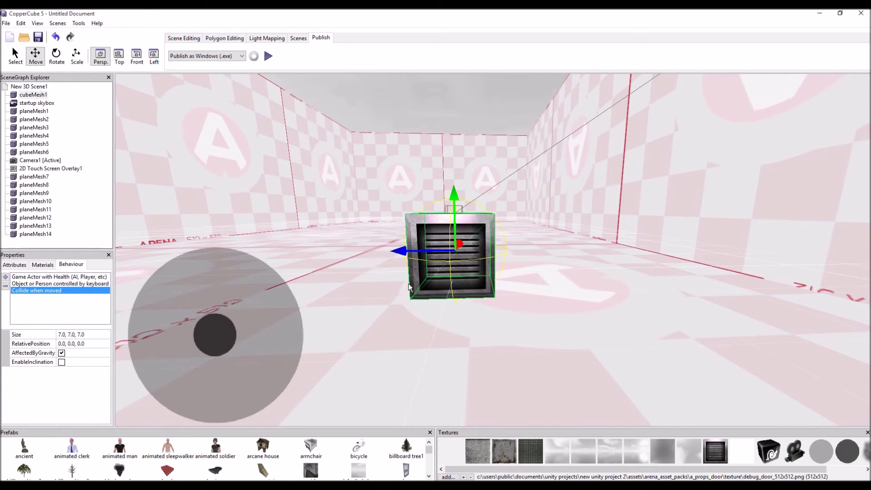
- Publish the game as an Android application (.apk) and dismiss the completion message
click(241, 57)
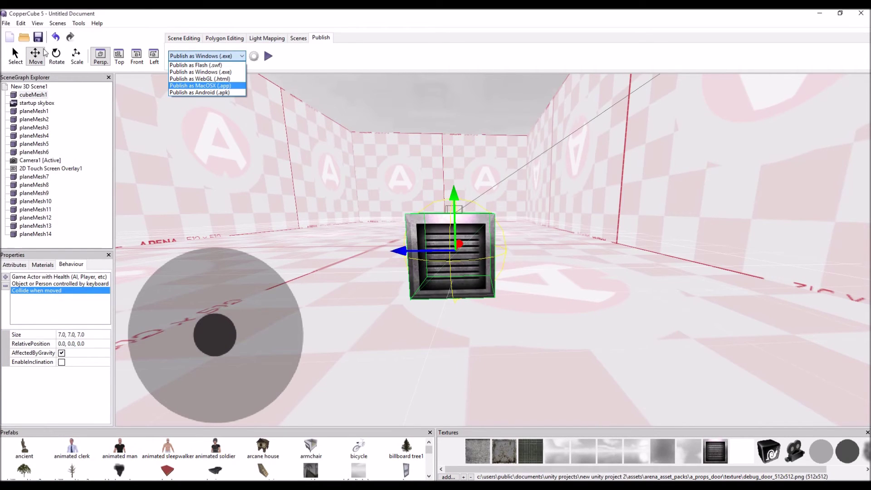
click(6, 23)
mouse_move(50, 90)
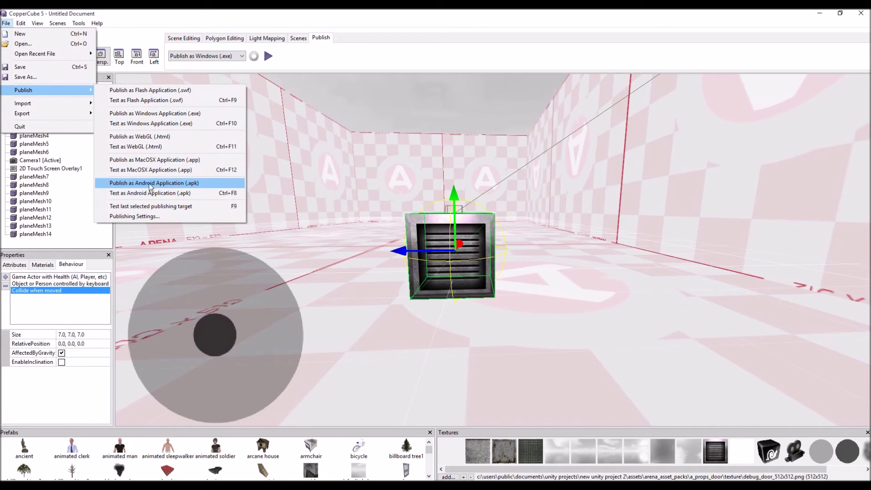
click(183, 183)
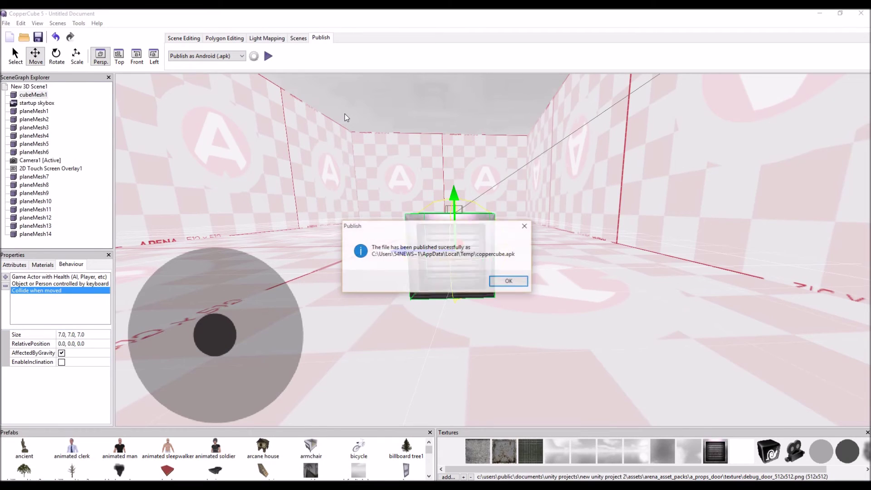
click(525, 227)
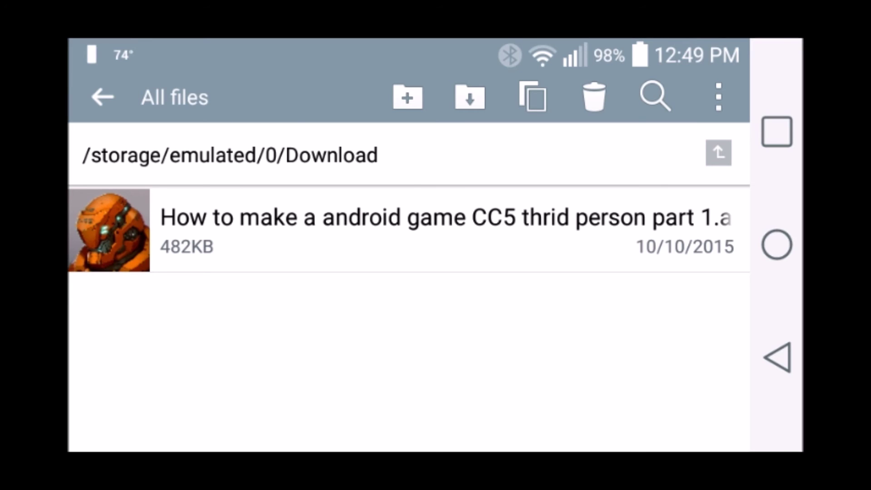
- From the Android phone's Download folder, install "How to make a android game CC5 thrid person part 1.apk" and launch the game
click(331, 231)
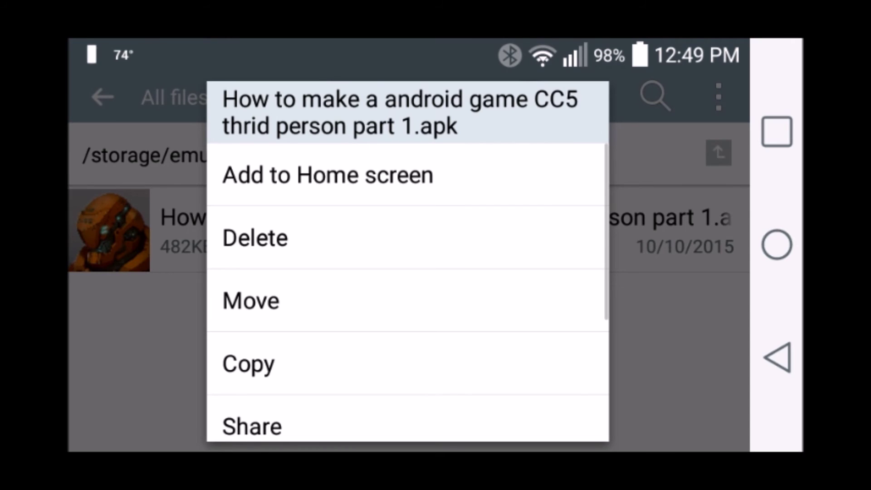
key(Escape)
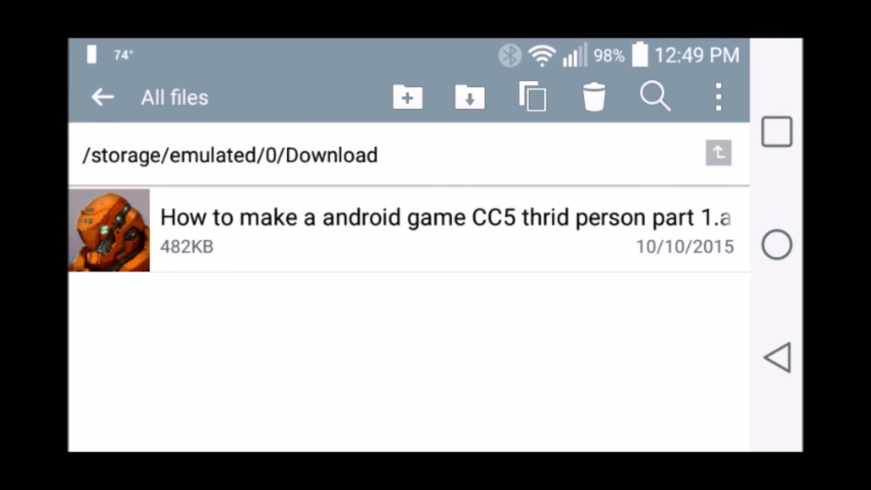
click(409, 230)
scroll(409, 308, down, 3)
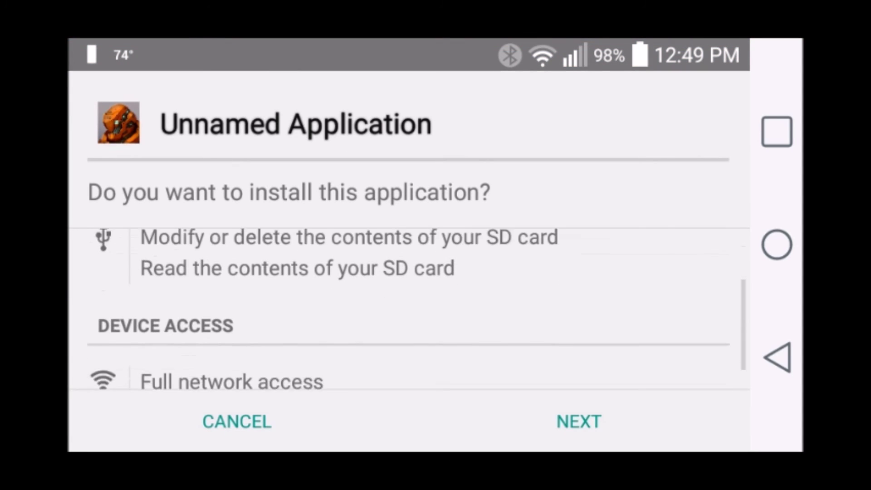
click(579, 422)
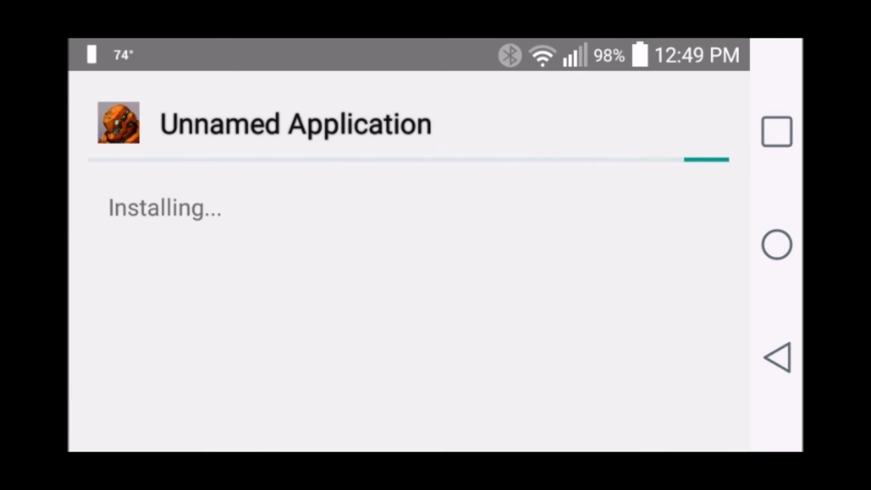
click(578, 421)
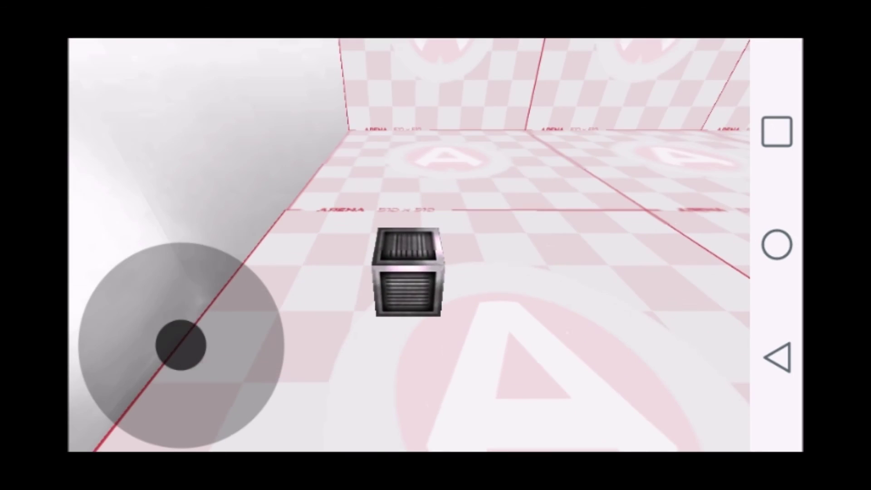
- Test the game on the phone by steering the crate around the walled arena with the on-screen joystick
mouse_move(181, 345)
mouse_down()
mouse_move(231, 300)
mouse_move(158, 287)
mouse_move(194, 296)
mouse_move(181, 345)
mouse_up()
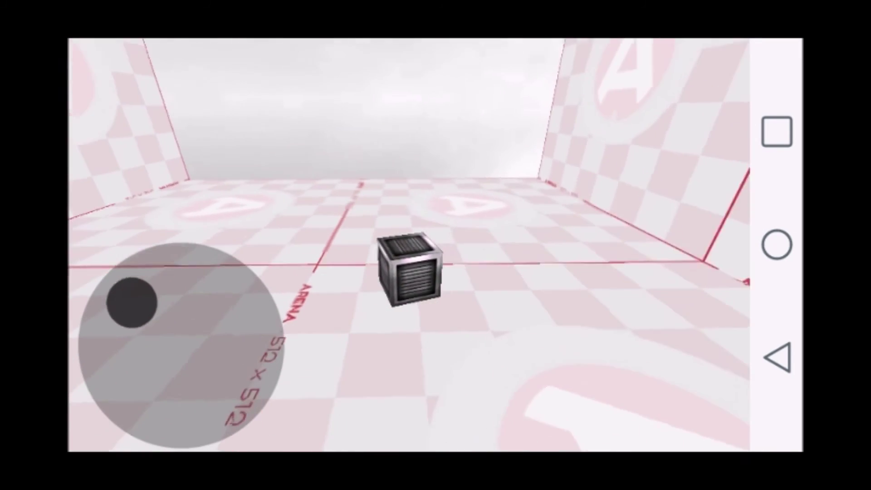
drag(131, 302, 181, 344)
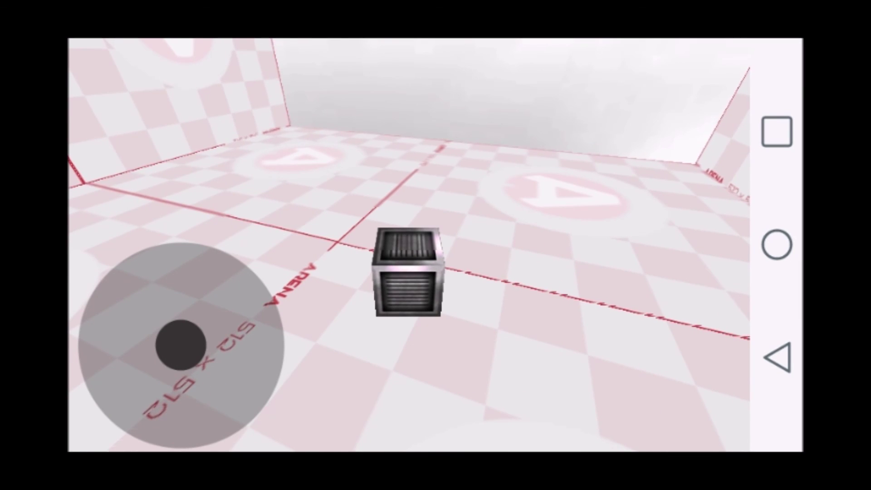
mouse_move(181, 345)
mouse_down()
mouse_move(169, 287)
mouse_move(179, 315)
mouse_move(88, 335)
mouse_move(109, 336)
mouse_move(163, 266)
mouse_move(165, 239)
mouse_move(101, 315)
mouse_move(158, 296)
mouse_move(165, 249)
mouse_move(181, 344)
mouse_up()
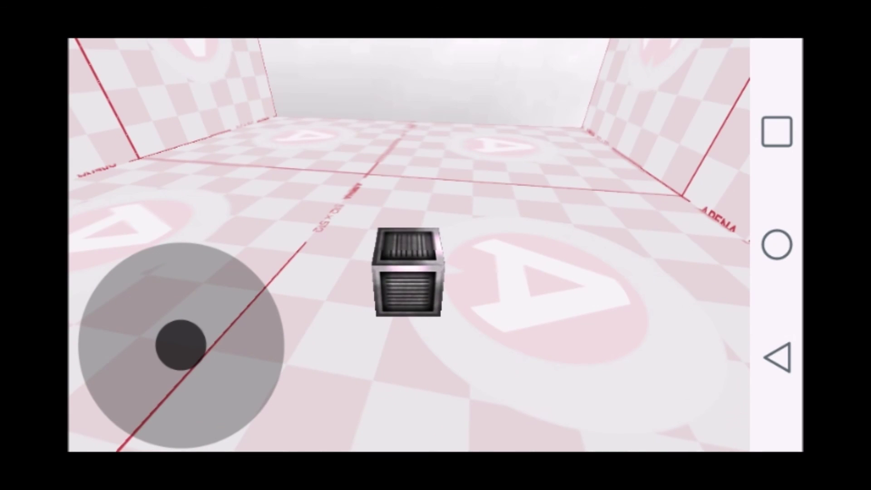